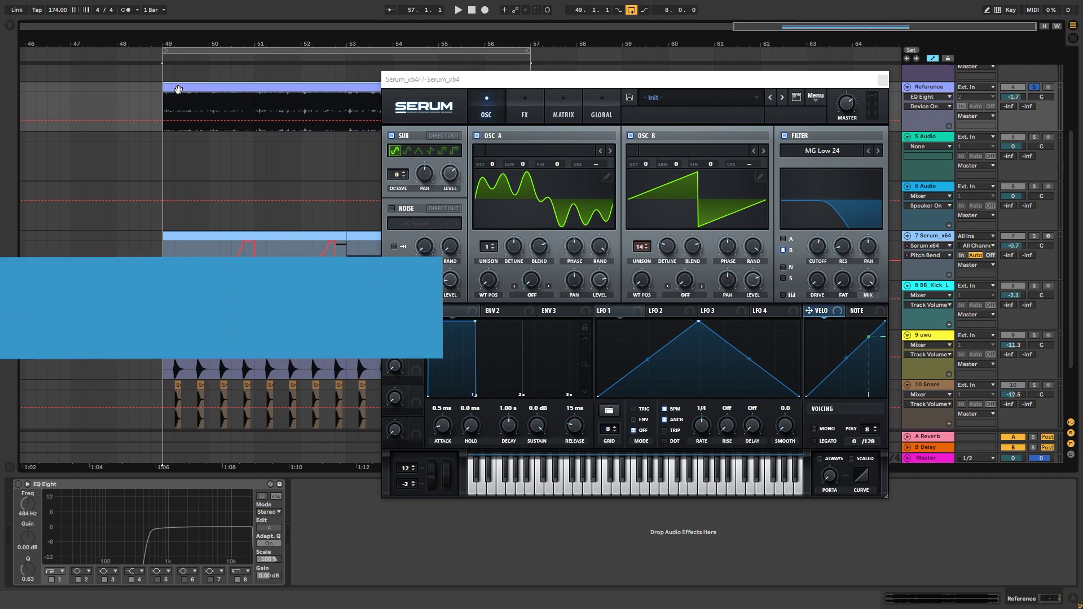
# Play the original track, then the recreation with Serum track 7 soloed, and stop playback.
pyautogui.press('space')
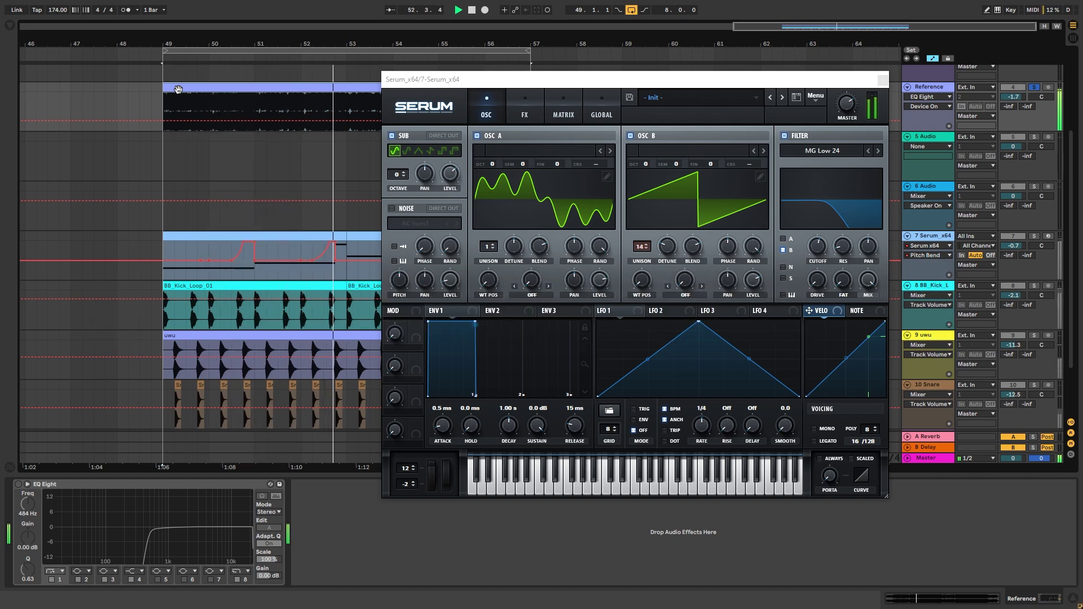
pyautogui.press('space')
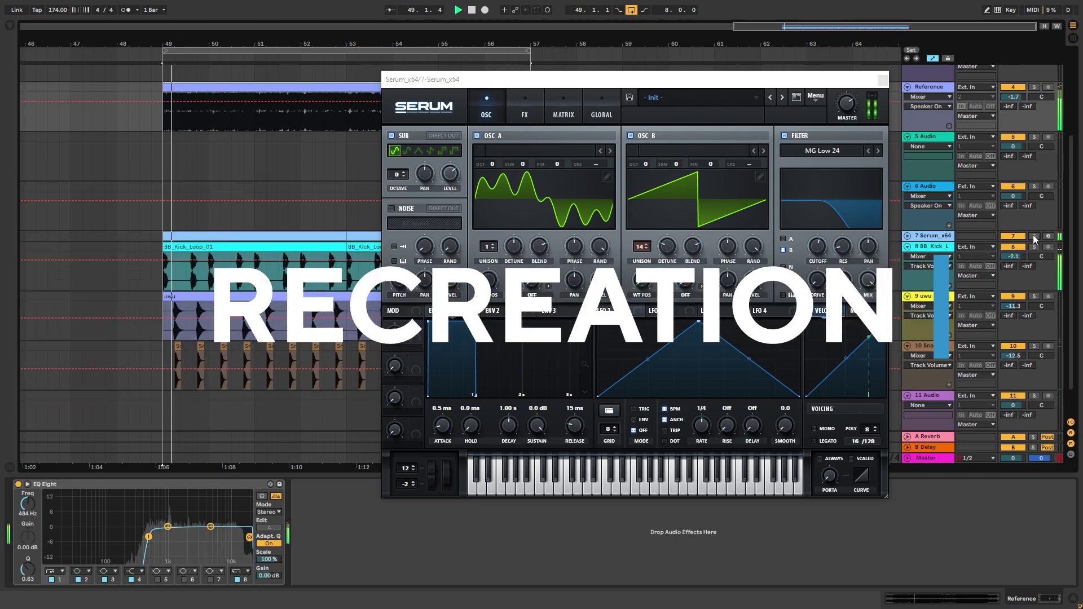
pyautogui.press('space')
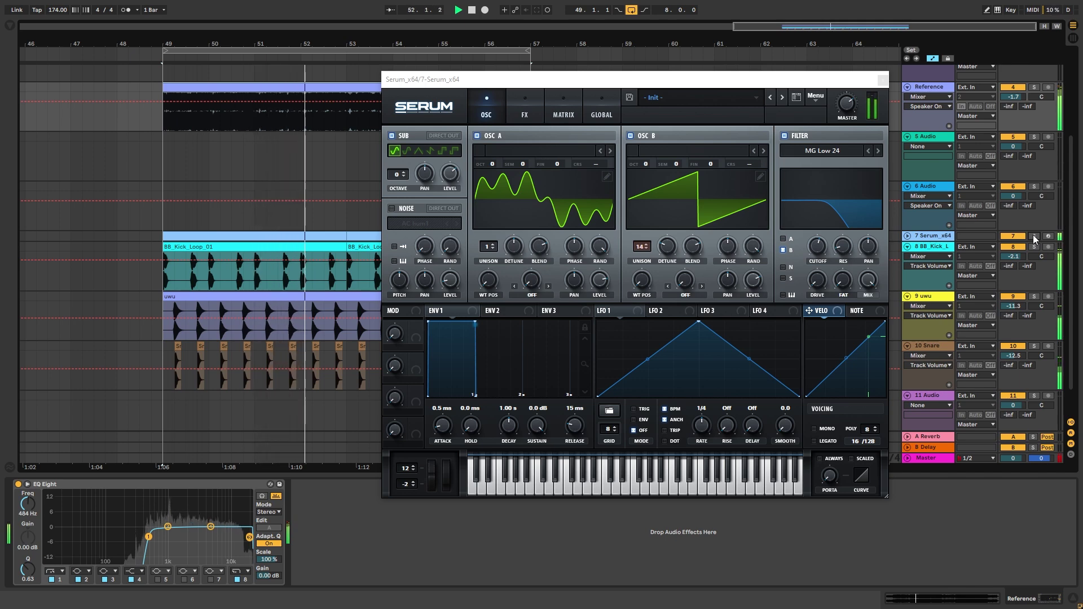
pyautogui.click(1035, 236)
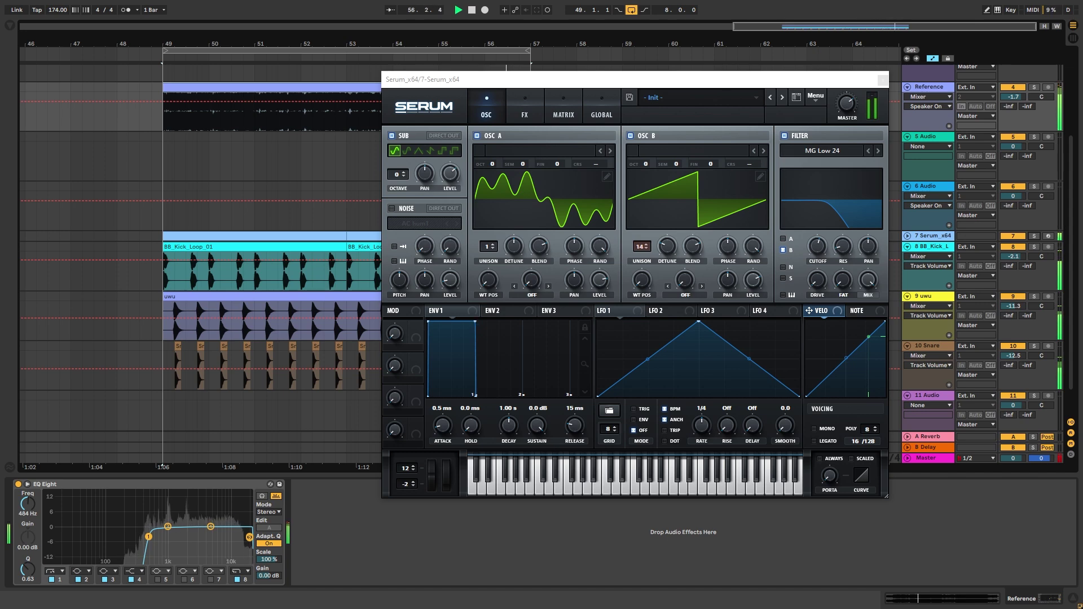
pyautogui.click(161, 221)
pyautogui.press('space')
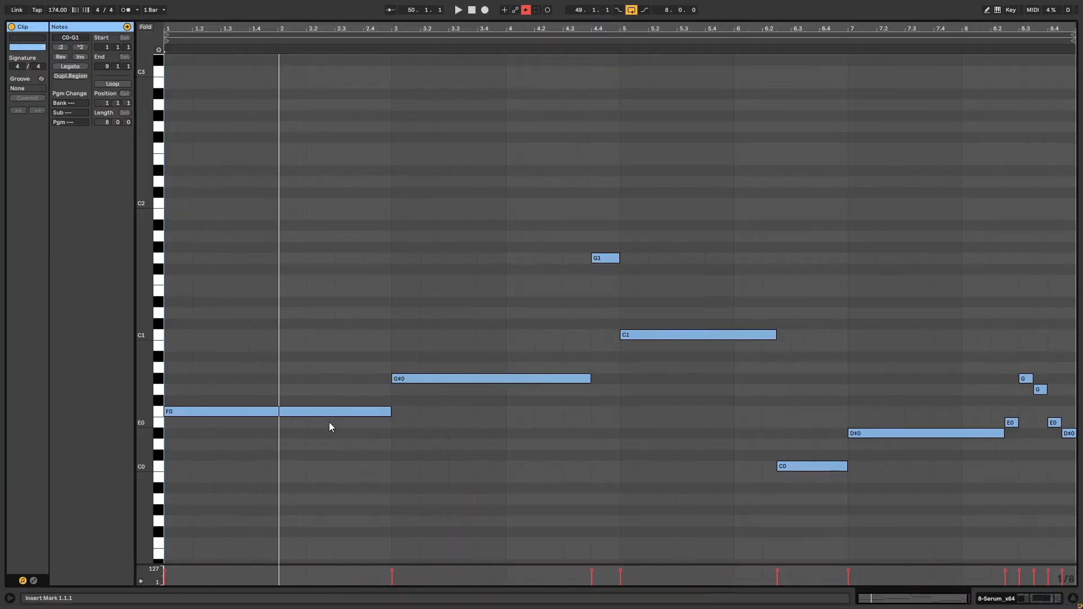
pyautogui.press('space')
pyautogui.click(391, 427)
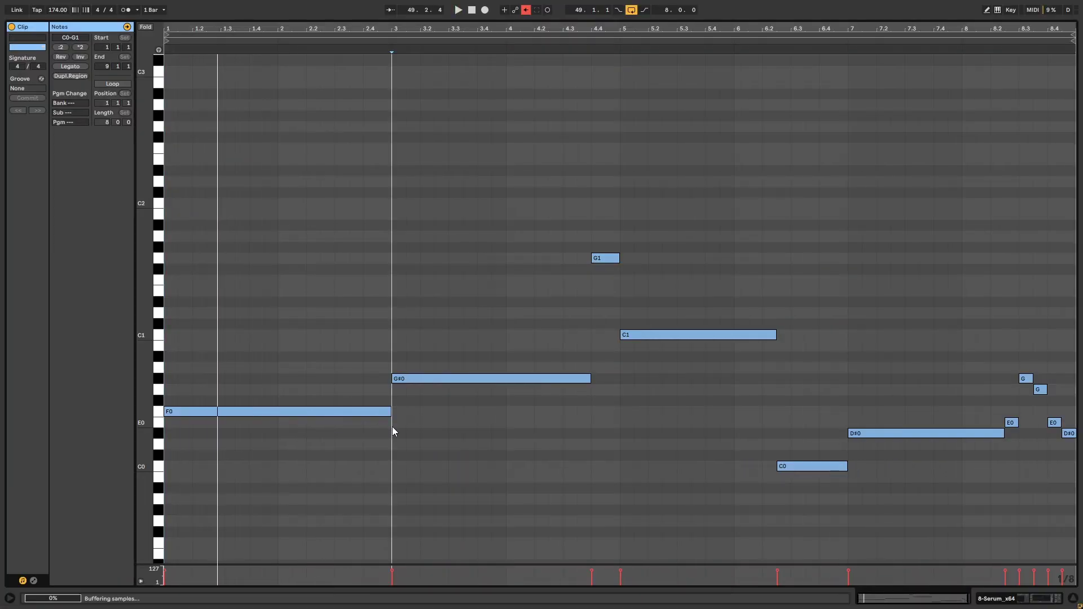
pyautogui.click(591, 375)
pyautogui.click(773, 382)
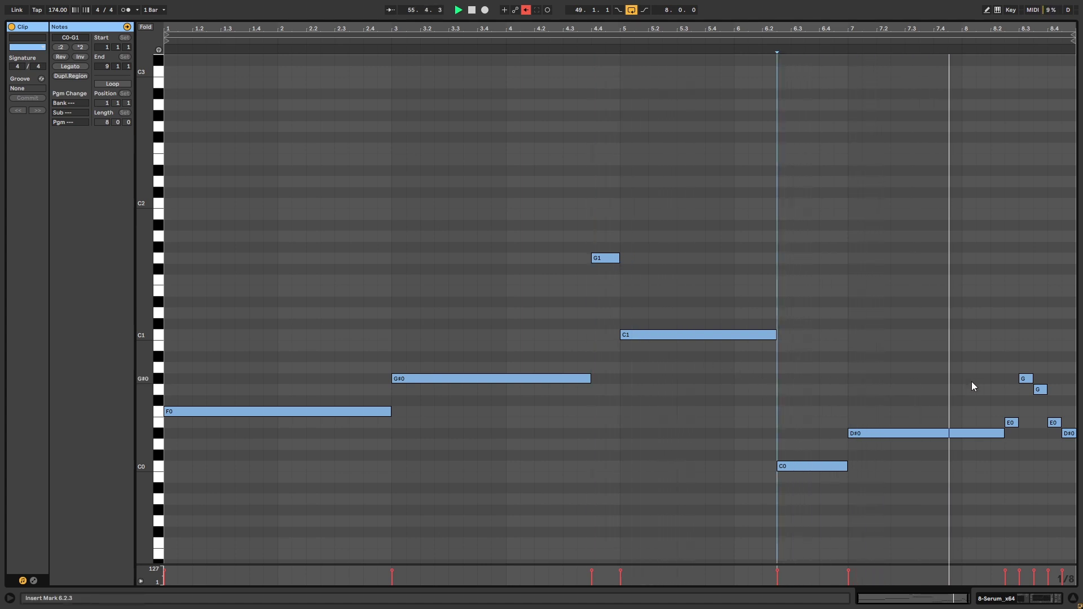
pyautogui.press('space')
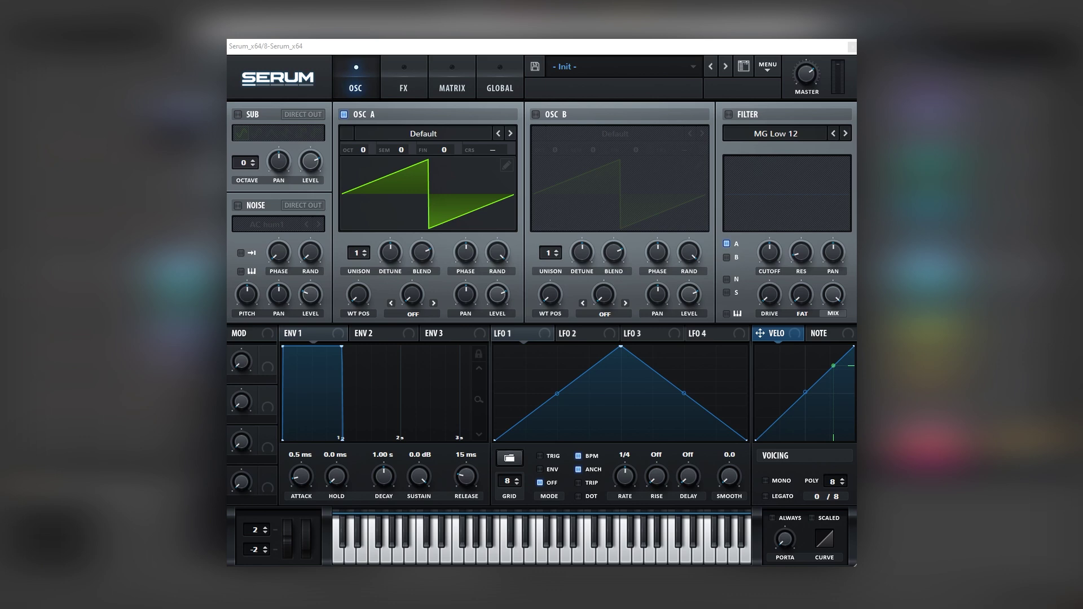
# Build OSC A's wave from harmonic bins: fundamental near 61%, faint 2nd, 3rd, and 6th near 40%.
pyautogui.click(506, 166)
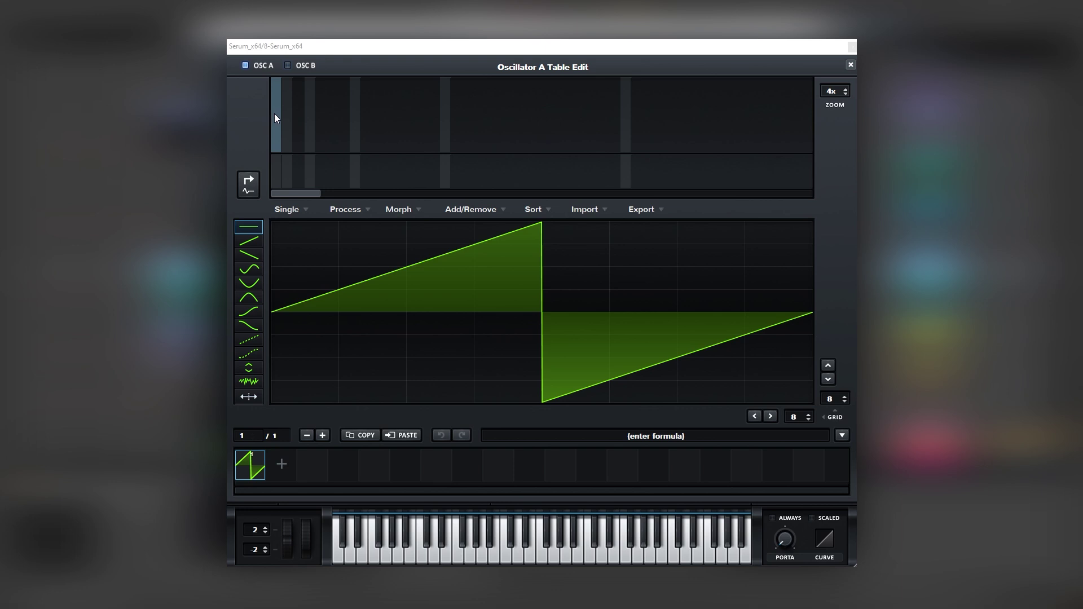
pyautogui.moveTo(274, 113)
pyautogui.mouseDown()
pyautogui.moveTo(274, 81)
pyautogui.moveTo(275, 108)
pyautogui.mouseUp()
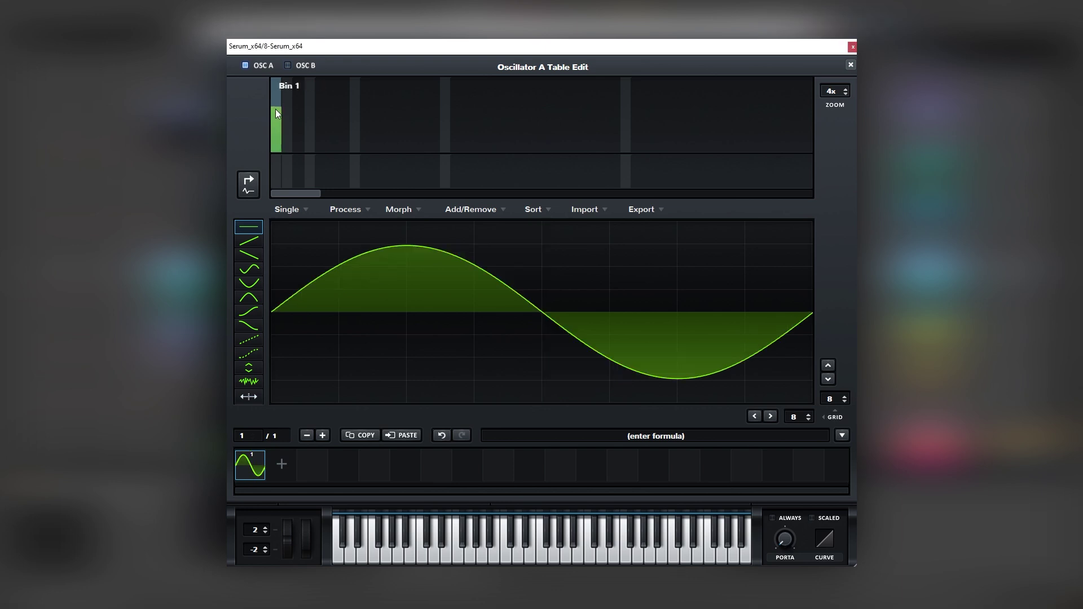
pyautogui.click(289, 143)
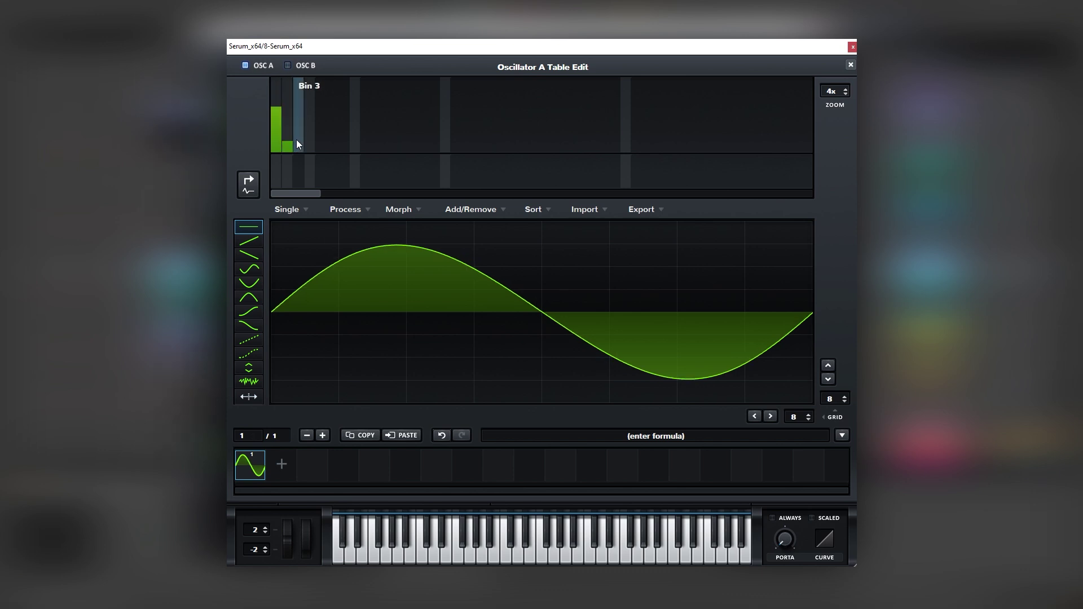
pyautogui.click(300, 130)
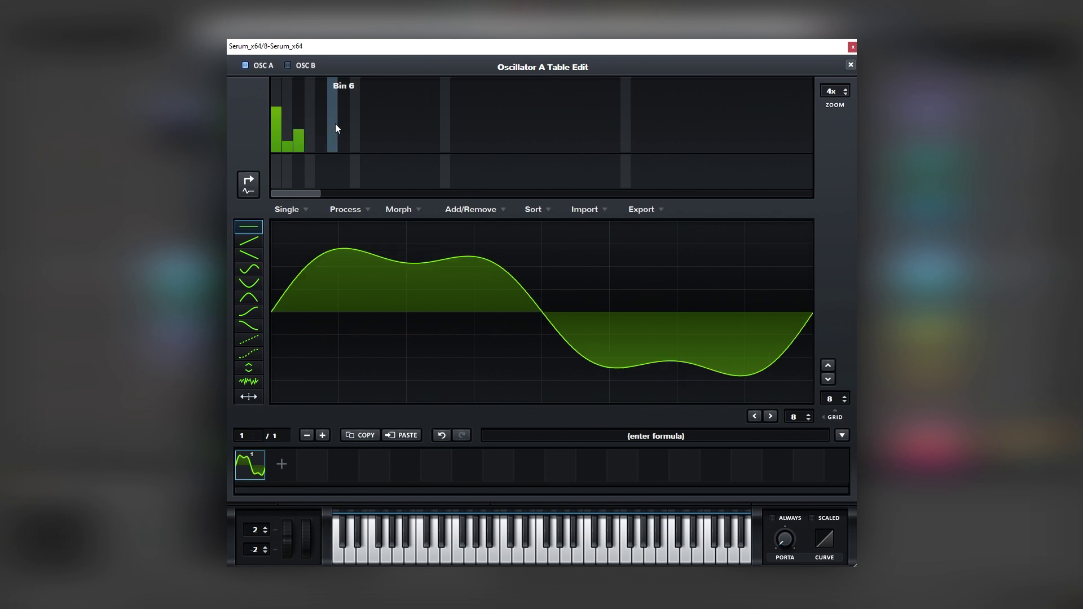
pyautogui.click(378, 114)
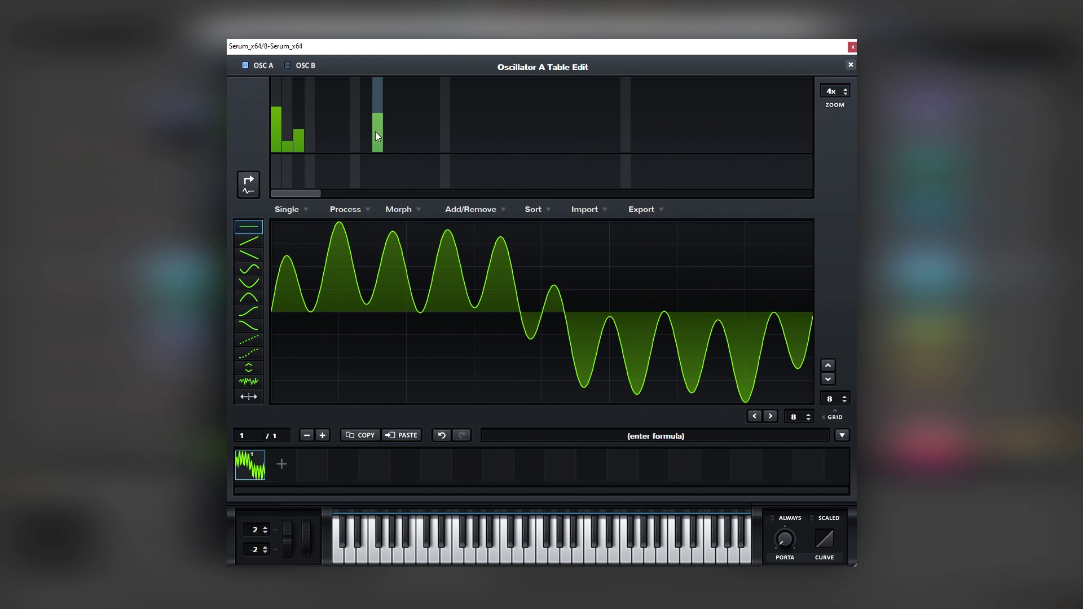
pyautogui.moveTo(374, 131); pyautogui.dragTo(354, 154)
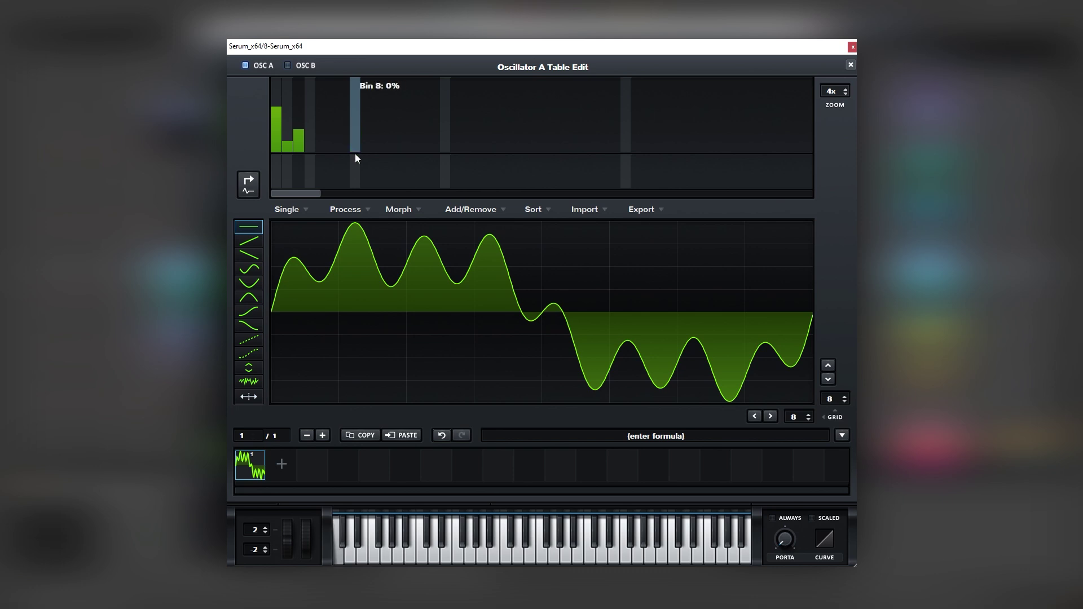
pyautogui.click(334, 125)
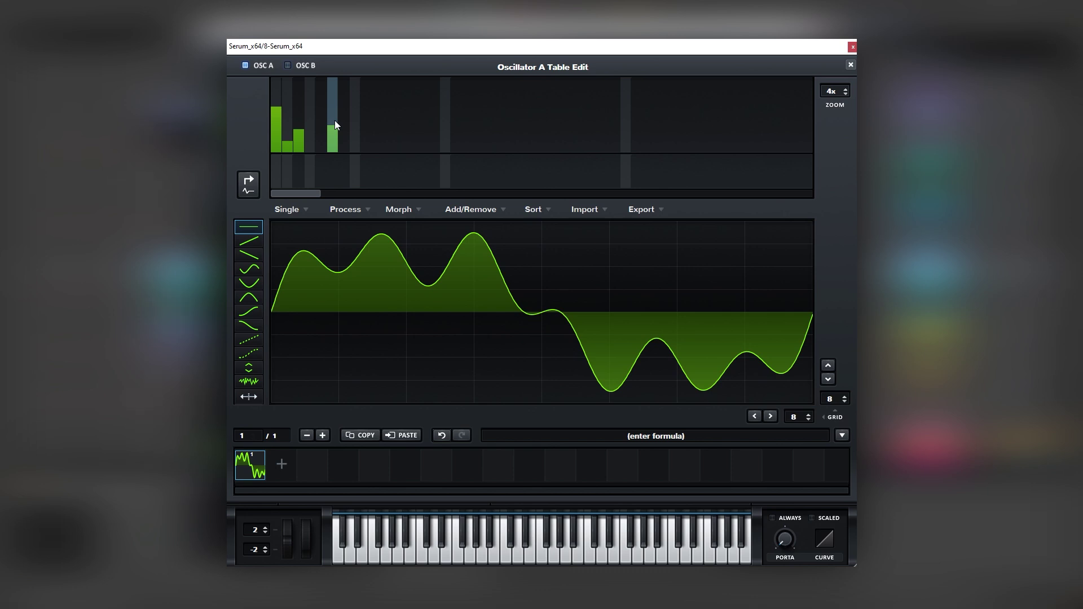
pyautogui.click(335, 121)
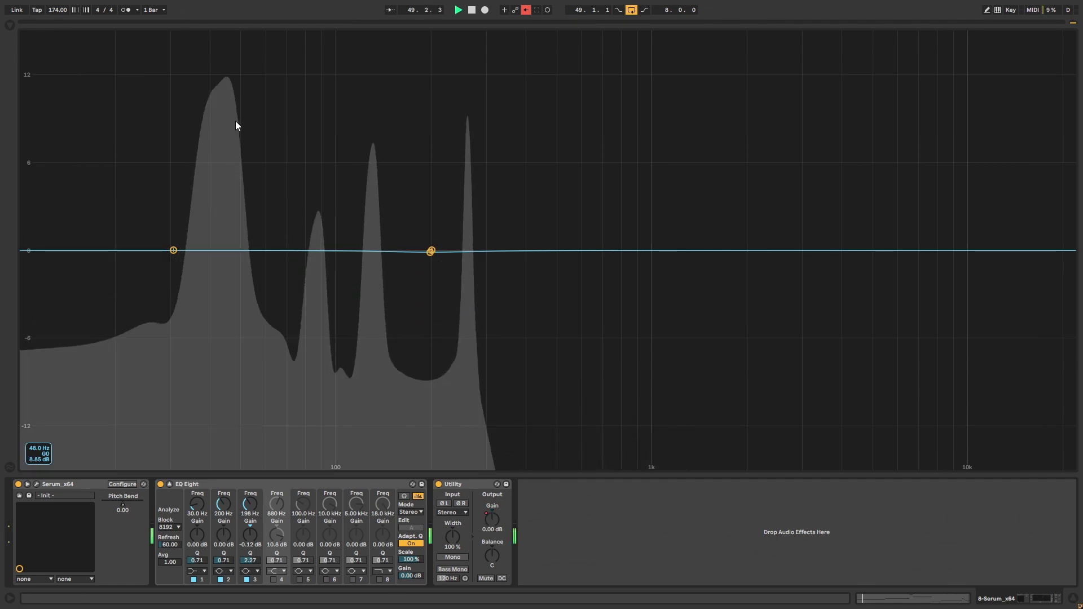
pyautogui.press('space')
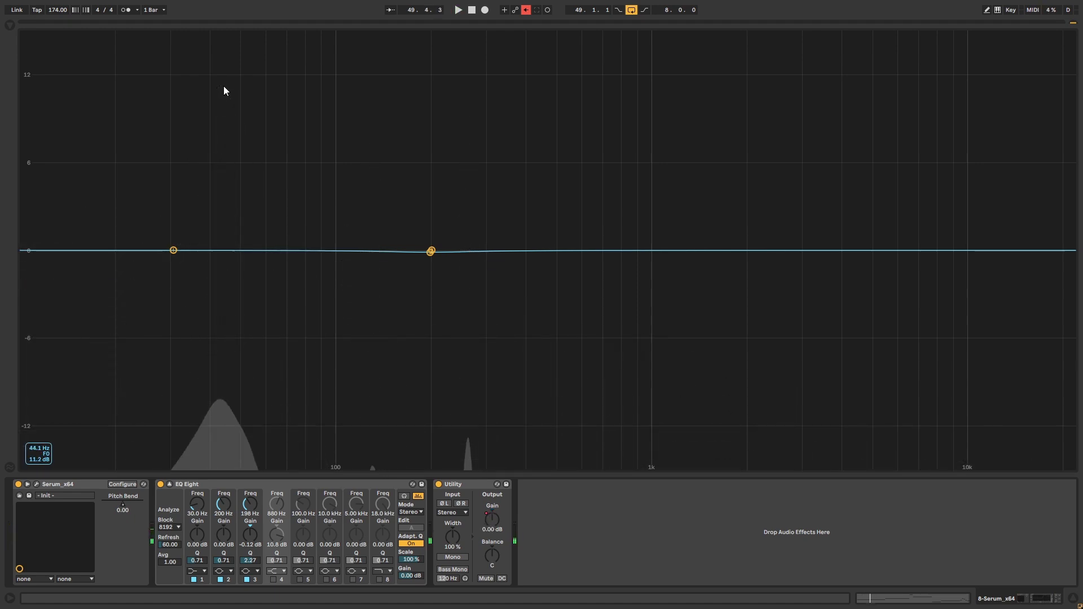
pyautogui.press('space')
pyautogui.press('space')
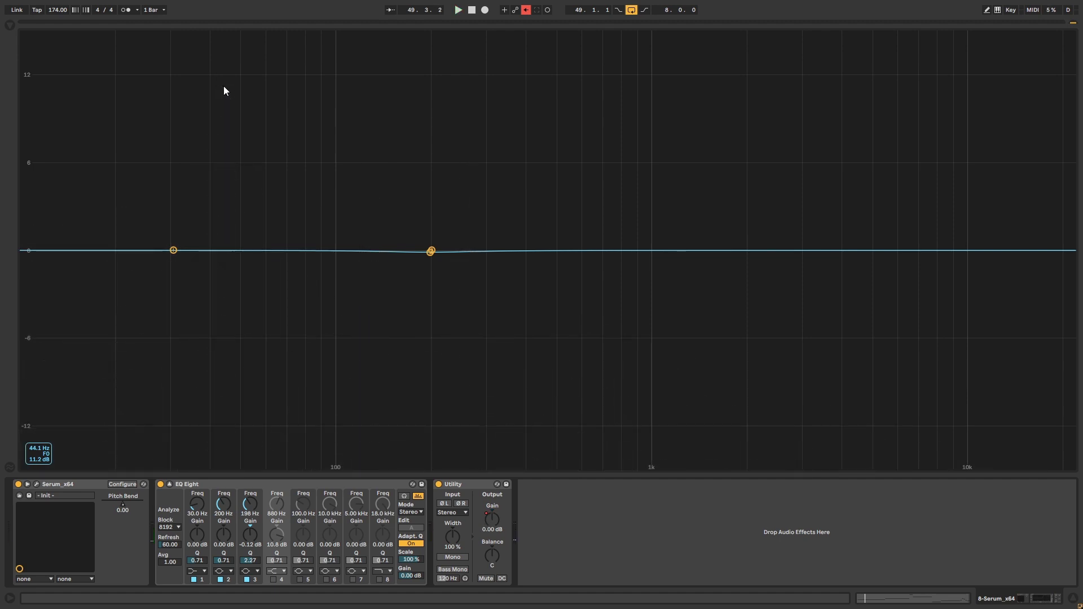
pyautogui.press('space')
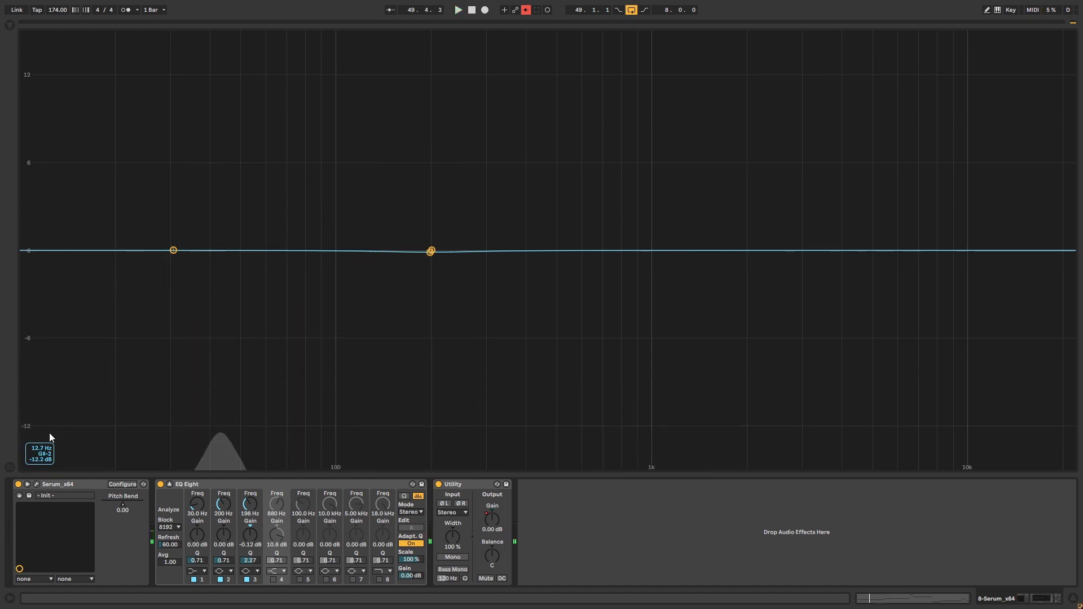
pyautogui.press('space')
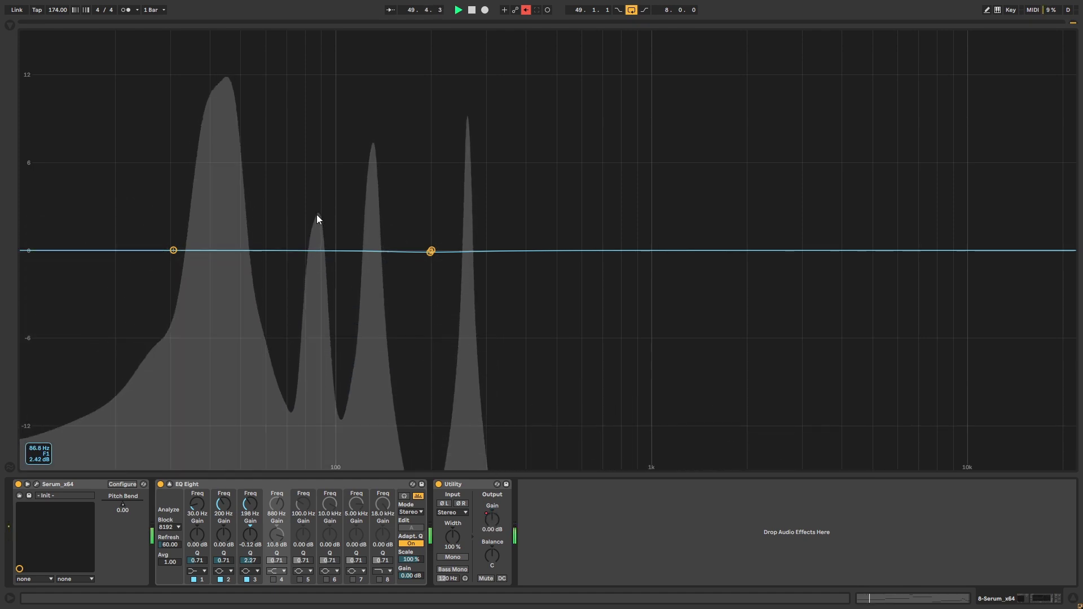
pyautogui.press('space')
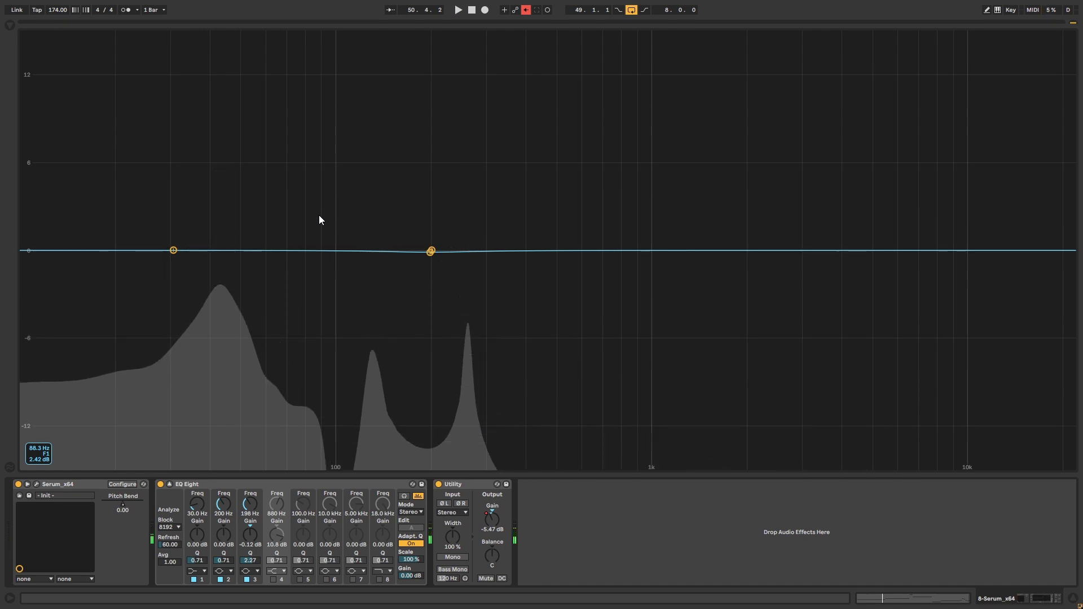
pyautogui.press('space')
pyautogui.press('space')
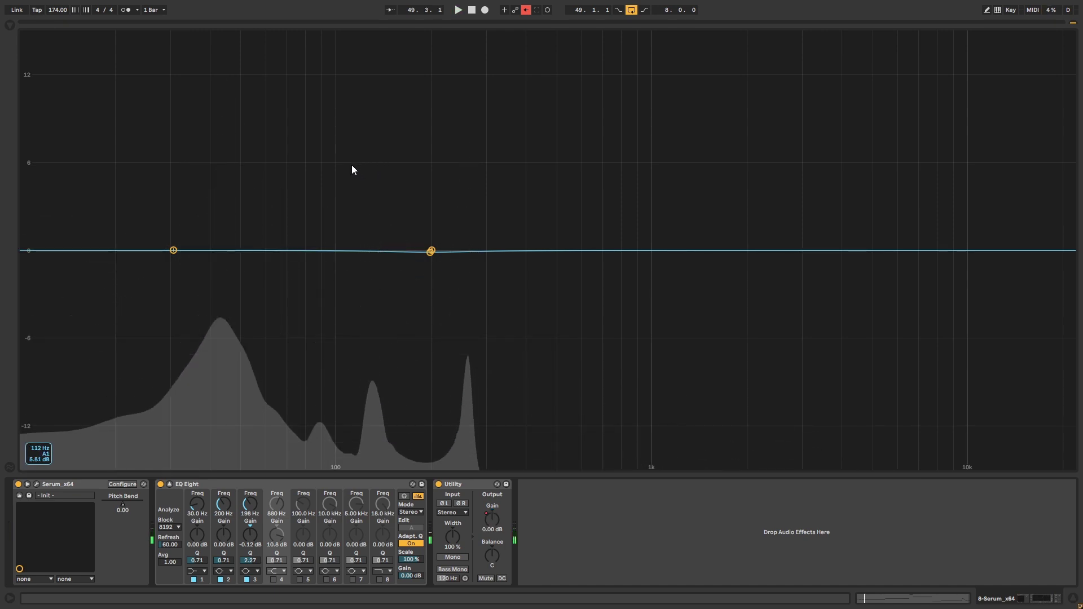
pyautogui.press('space')
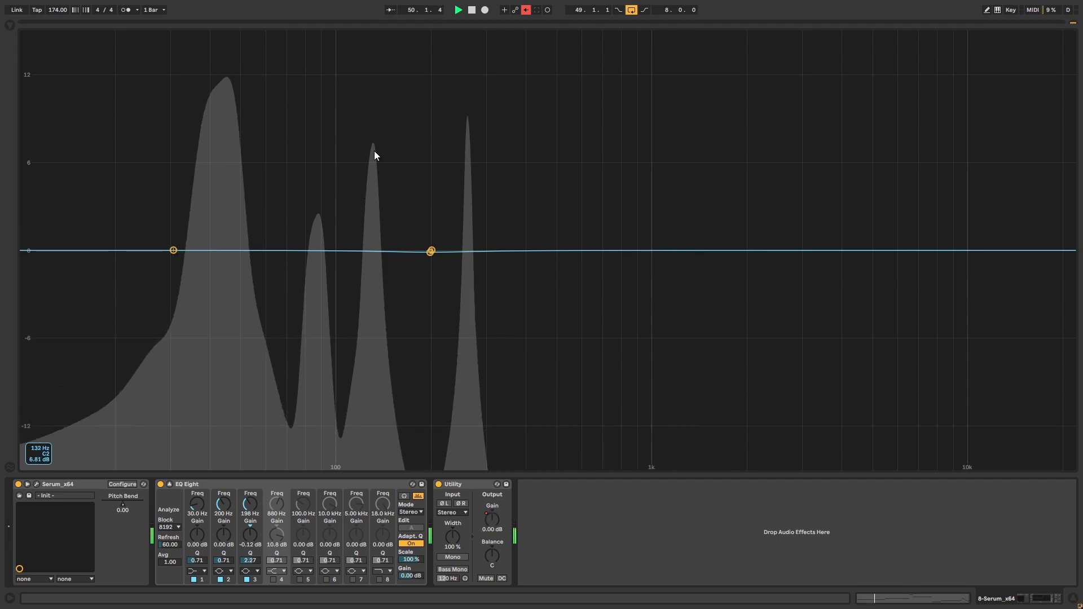
pyautogui.press('space')
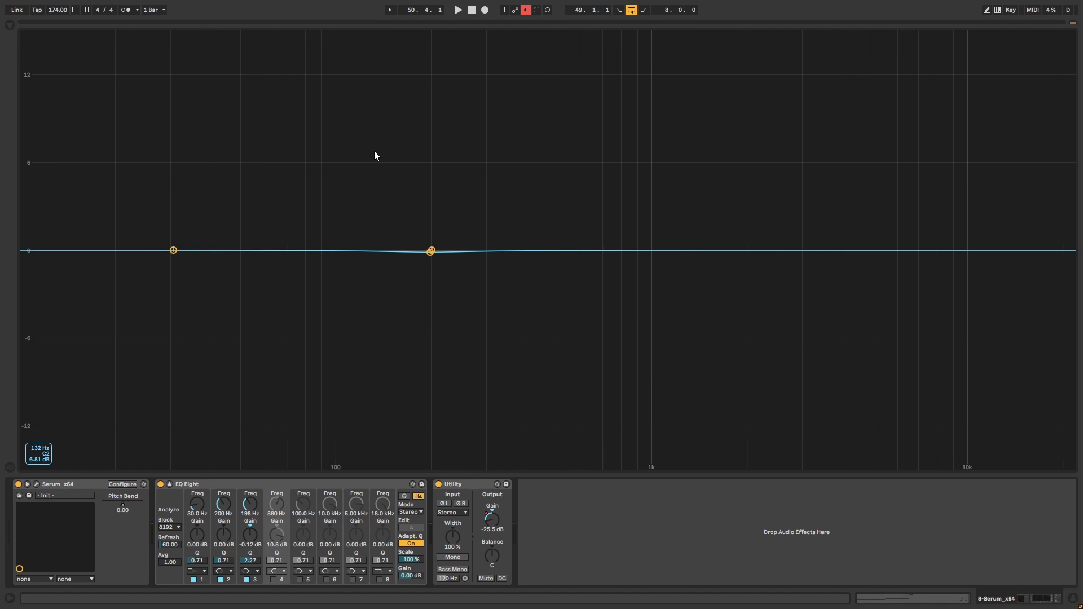
pyautogui.press('space')
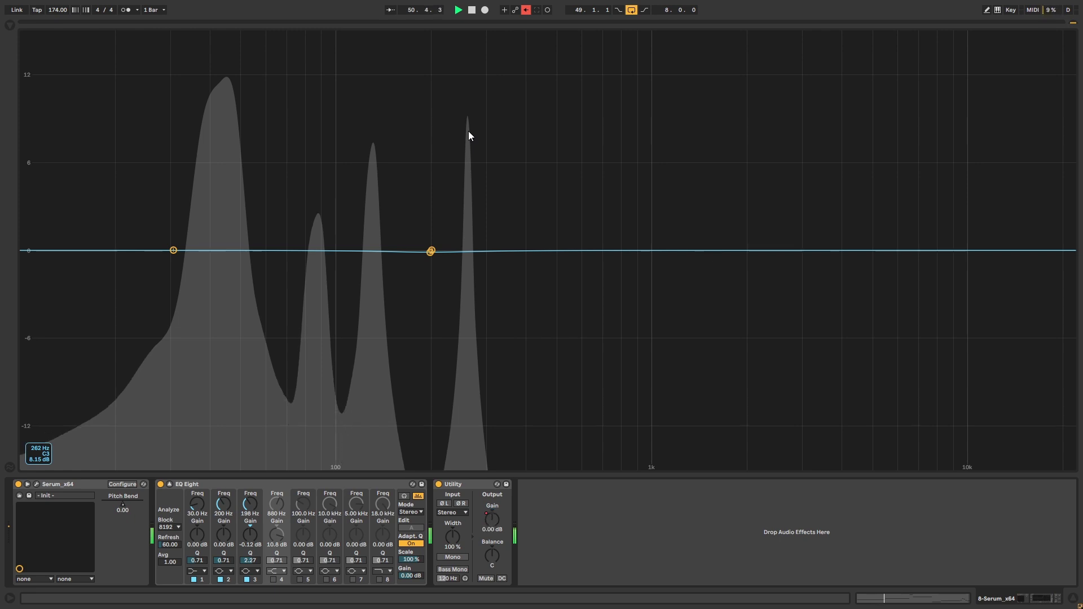
pyautogui.press('space')
pyautogui.press('space')
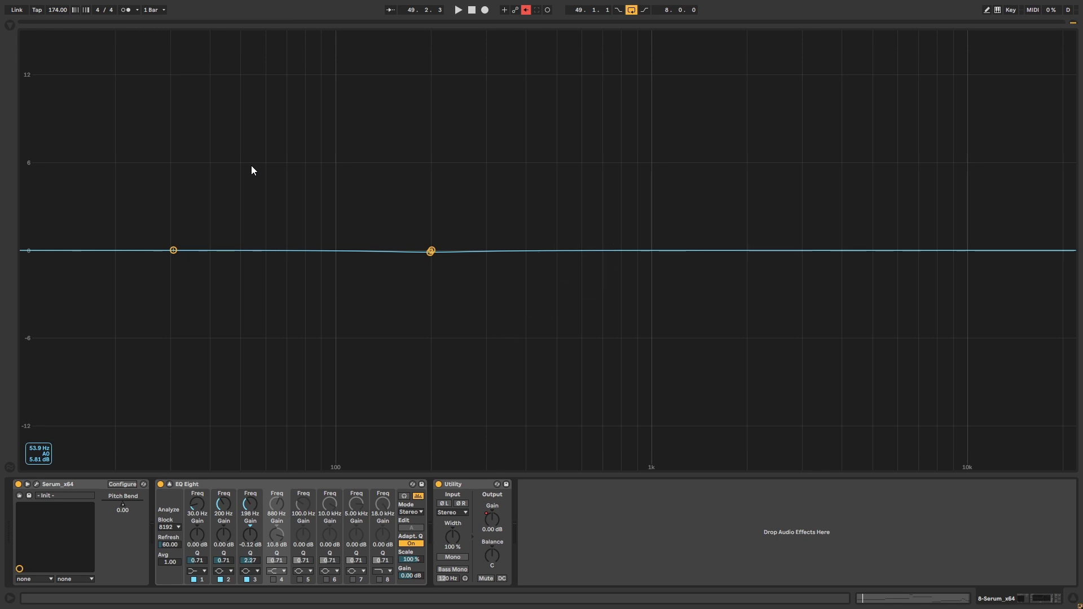
pyautogui.press('space')
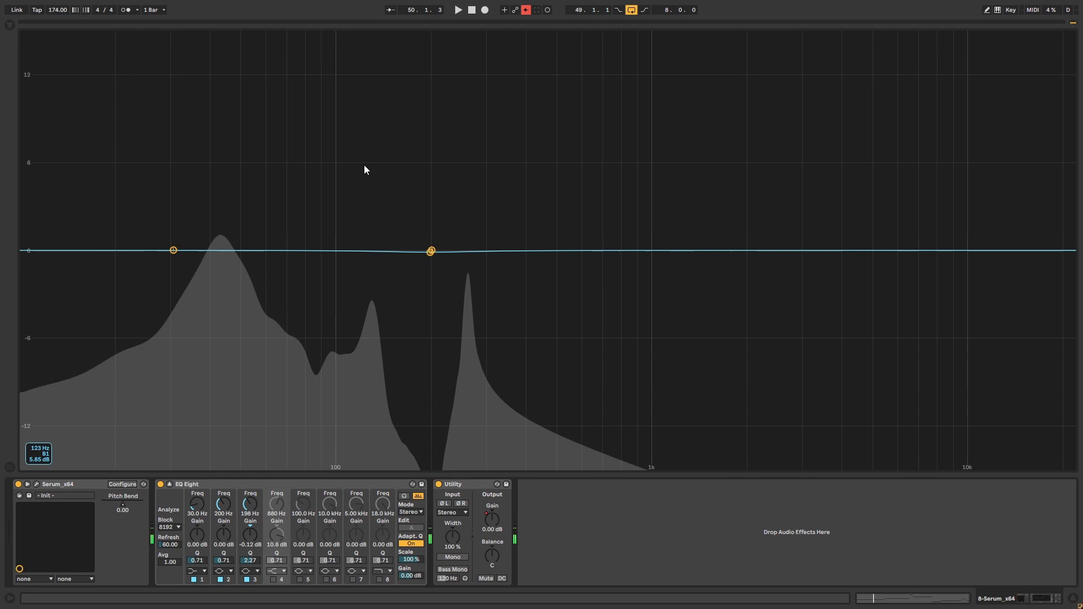
pyautogui.press('space')
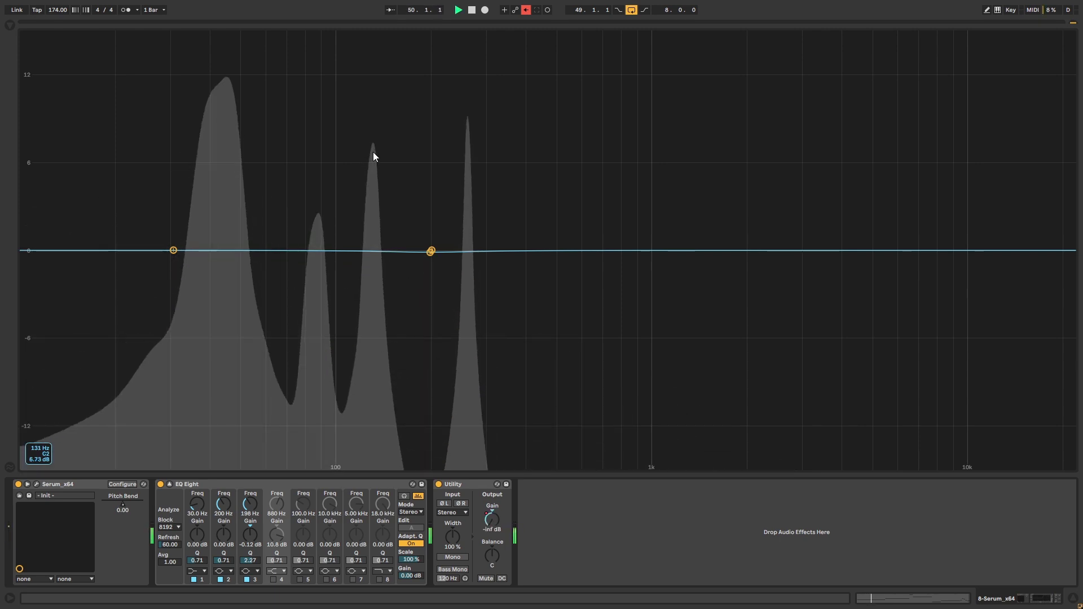
pyautogui.press('space')
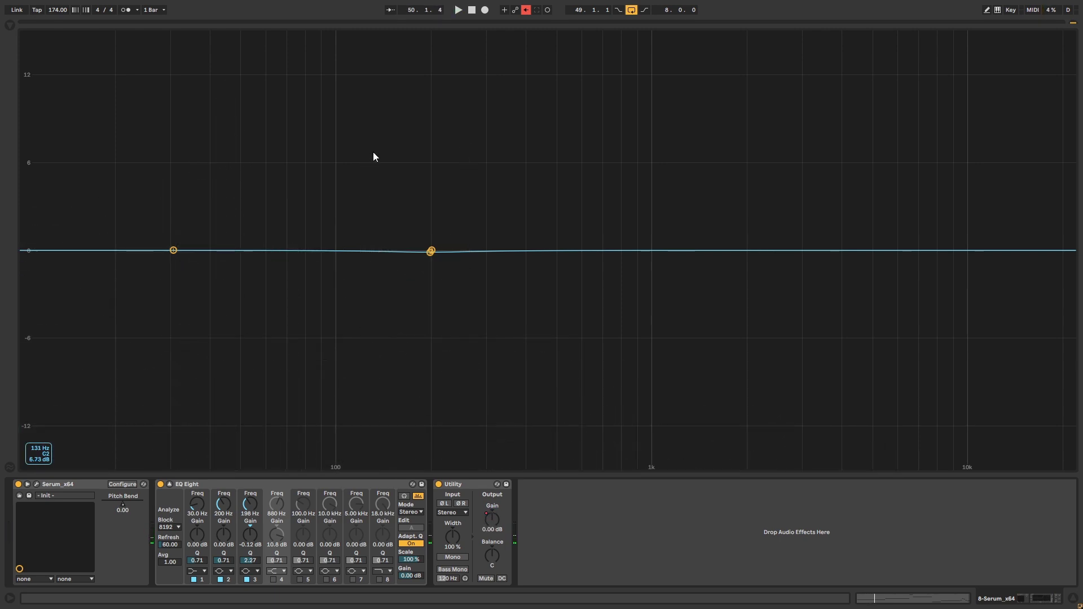
pyautogui.press('space')
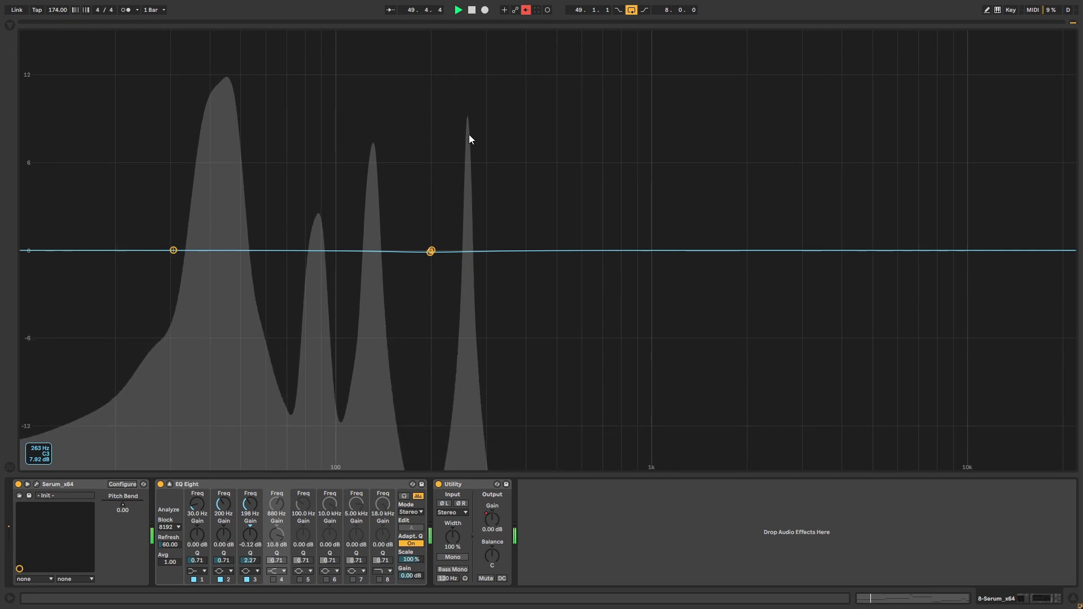
pyautogui.press('space')
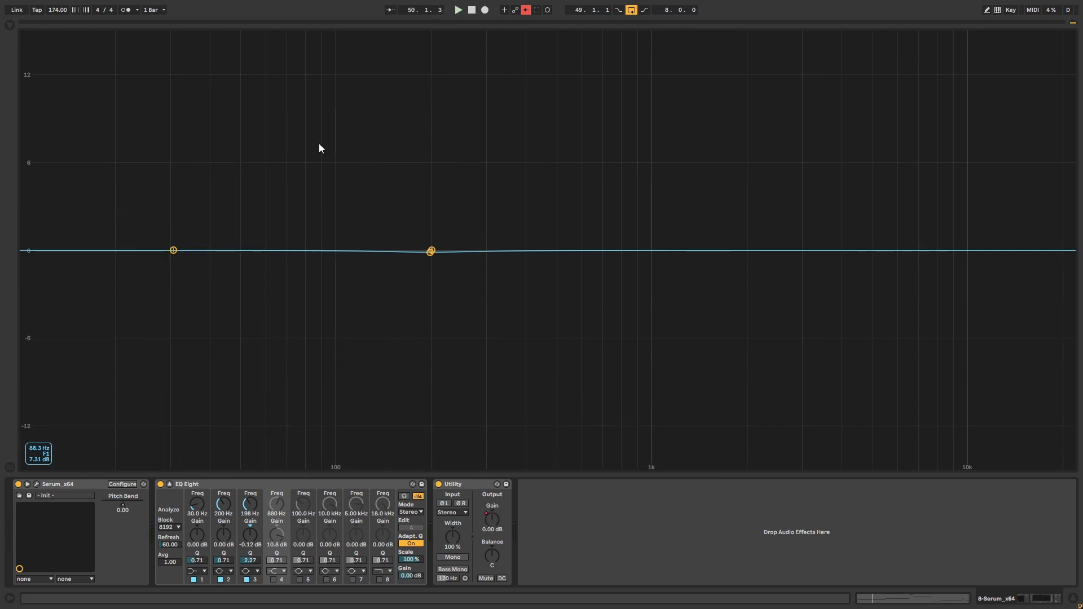
pyautogui.press('space')
pyautogui.press('space')
pyautogui.press('space')
pyautogui.press('space')
pyautogui.press('space')
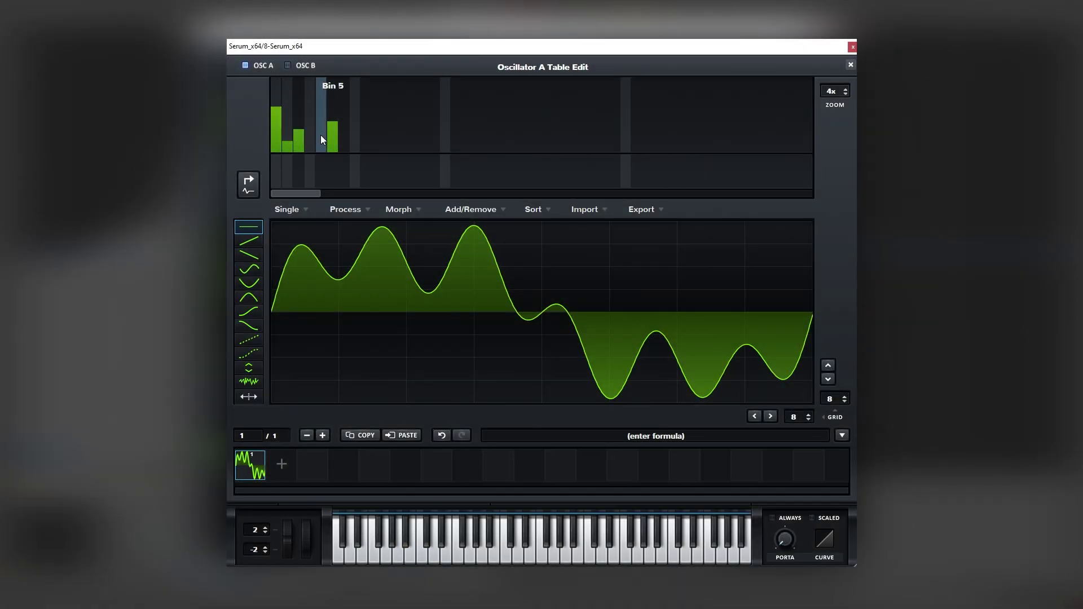
# Close the Oscillator A Table Edit window to show the Custom wavetable on the main page.
pyautogui.click(851, 64)
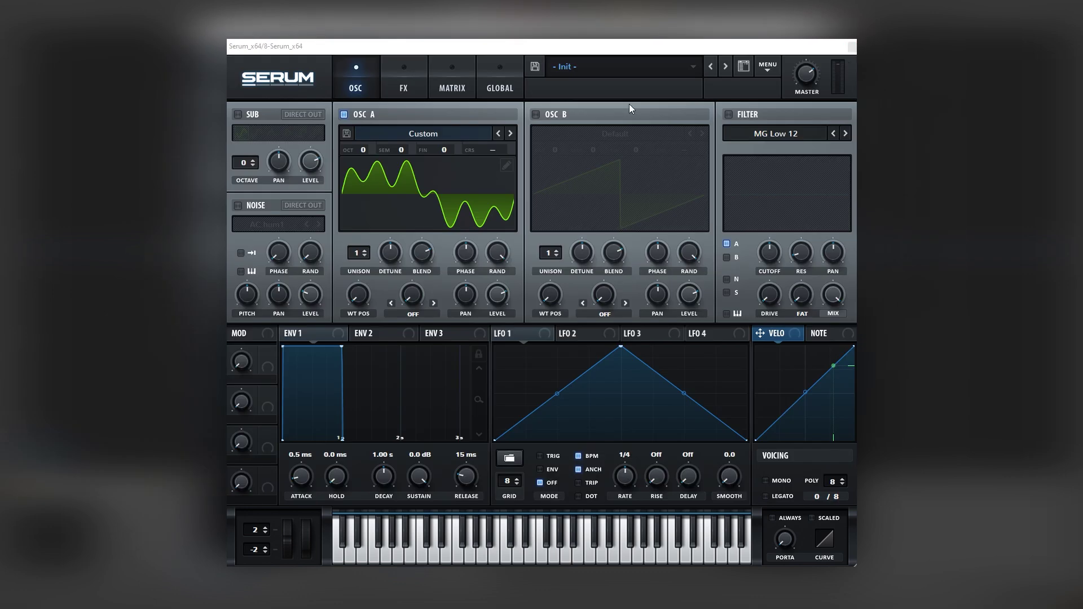
# Turn on Oscillator B with 14 unison voices and a lowered detune.
pyautogui.click(536, 114)
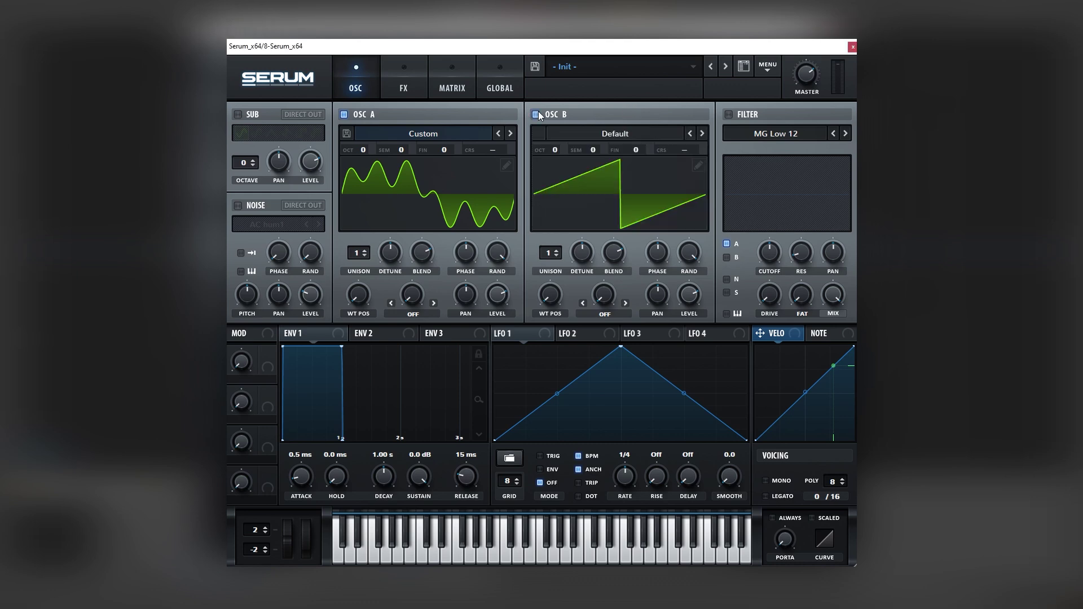
pyautogui.moveTo(551, 253); pyautogui.dragTo(583, 150)
pyautogui.moveTo(582, 252); pyautogui.dragTo(584, 274)
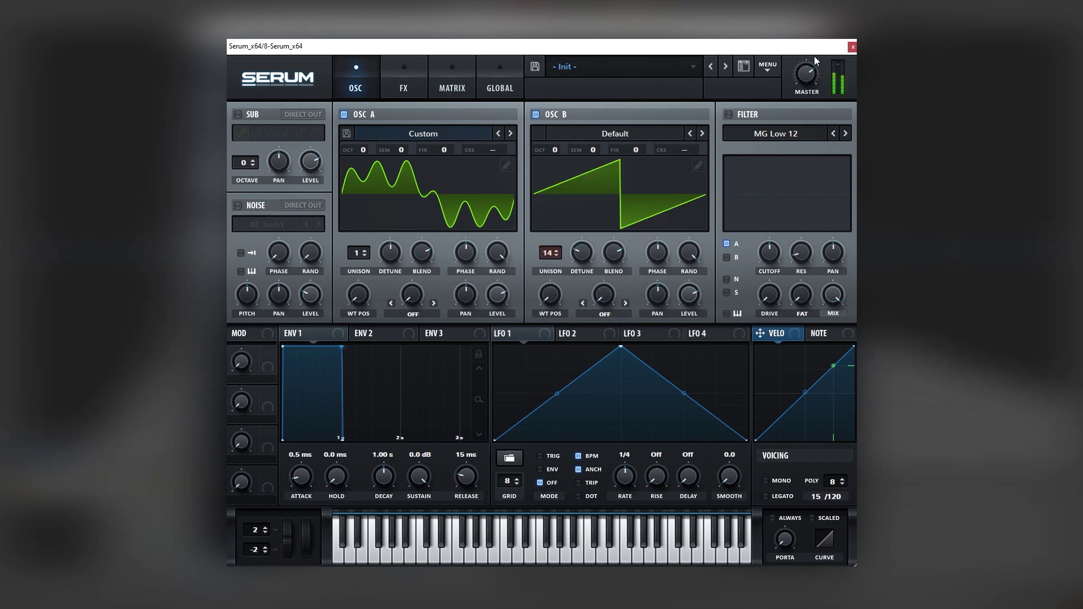
# Enable the filter on OSC B with lower cutoff and MG Low 24 type, and switch on the sub oscillator.
pyautogui.click(729, 115)
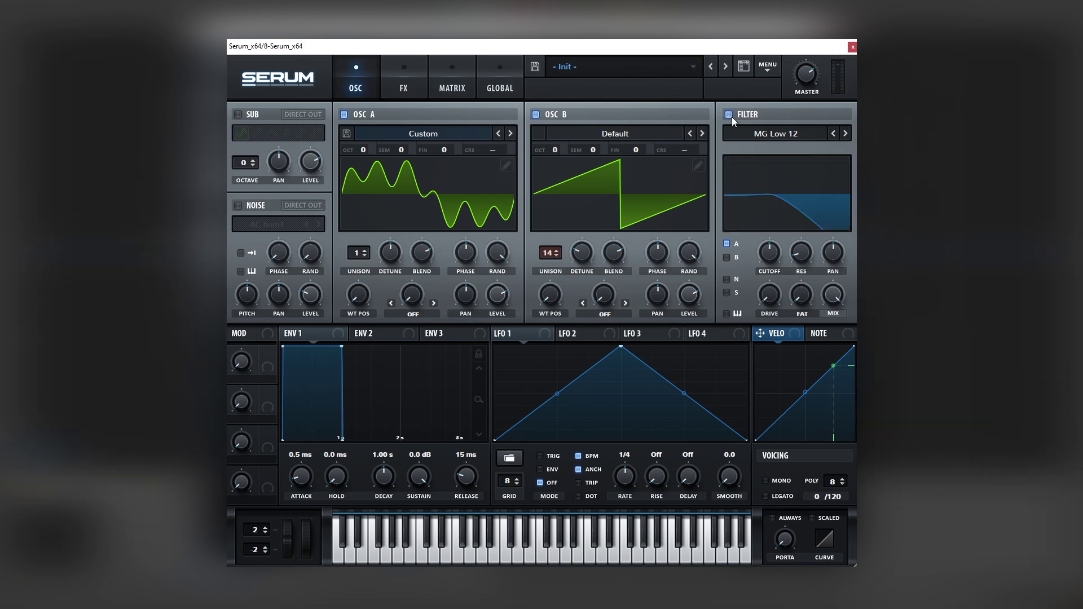
pyautogui.click(727, 259)
pyautogui.moveTo(769, 252); pyautogui.dragTo(773, 256)
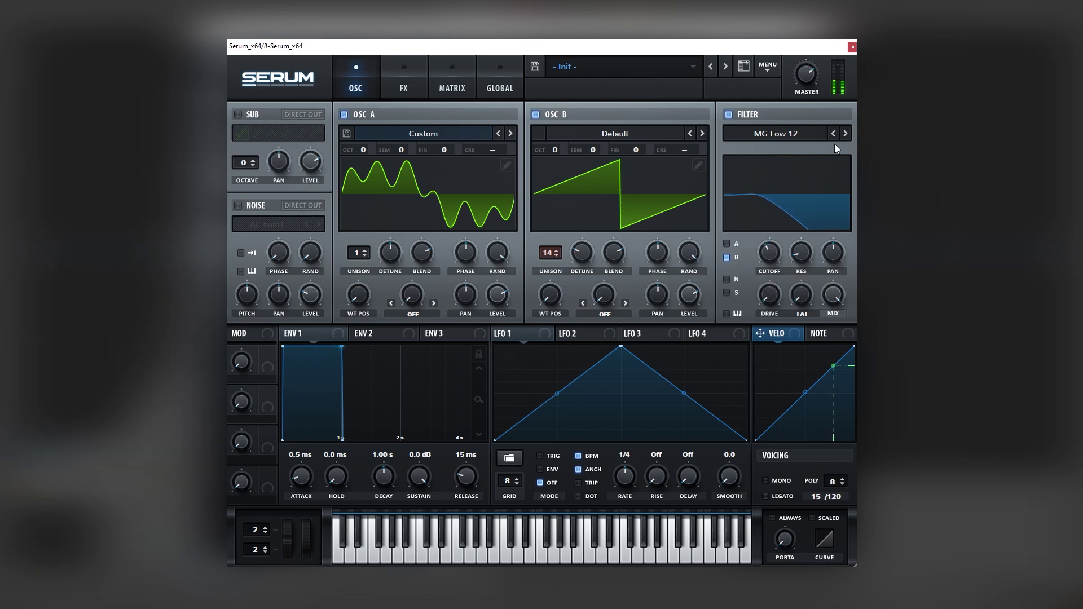
pyautogui.click(844, 134)
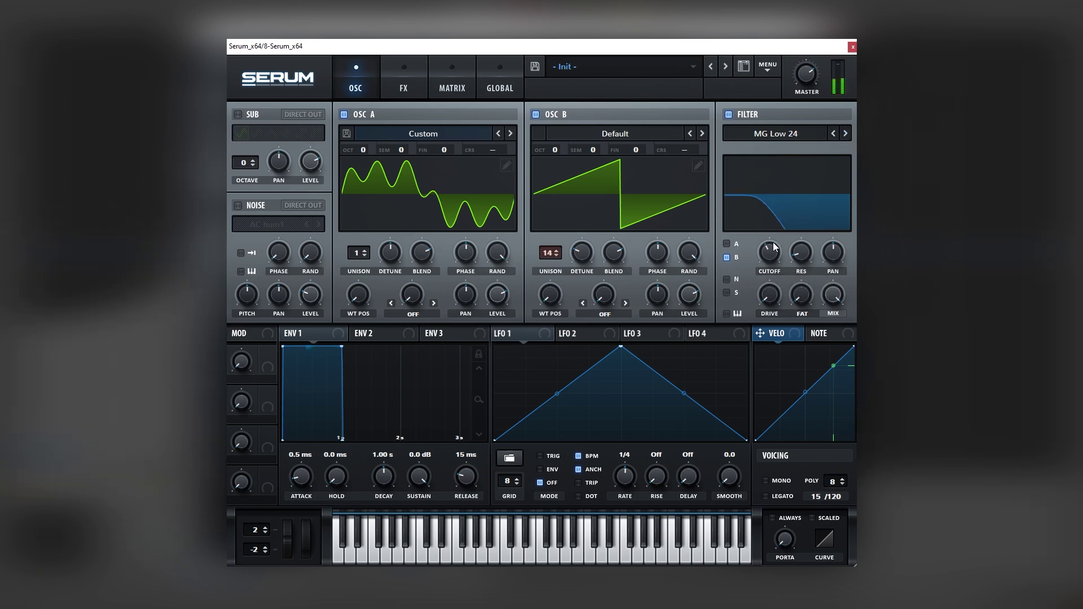
pyautogui.moveTo(777, 244)
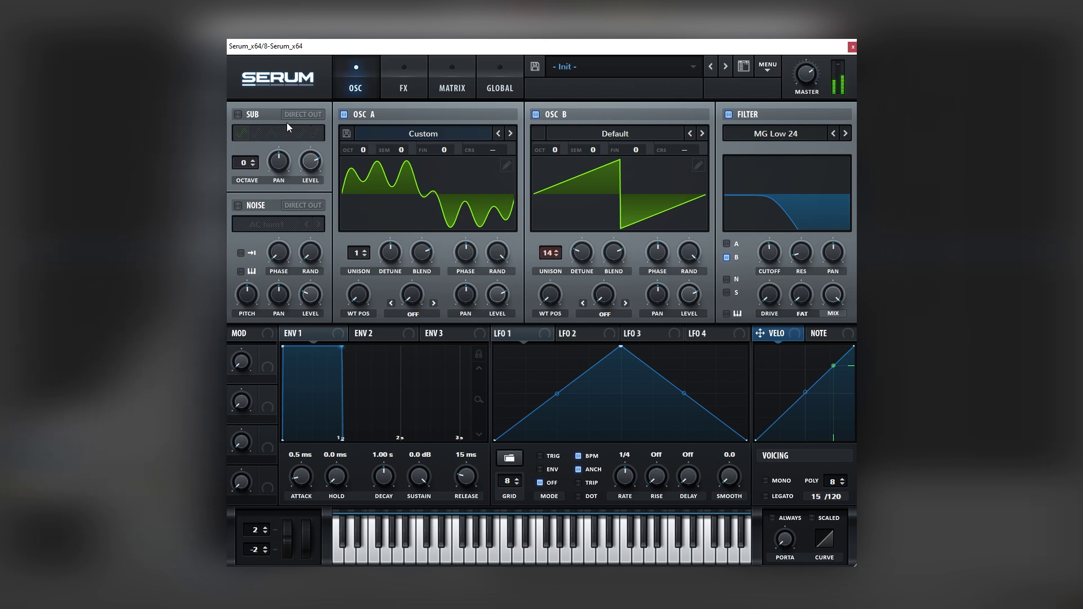
pyautogui.click(238, 115)
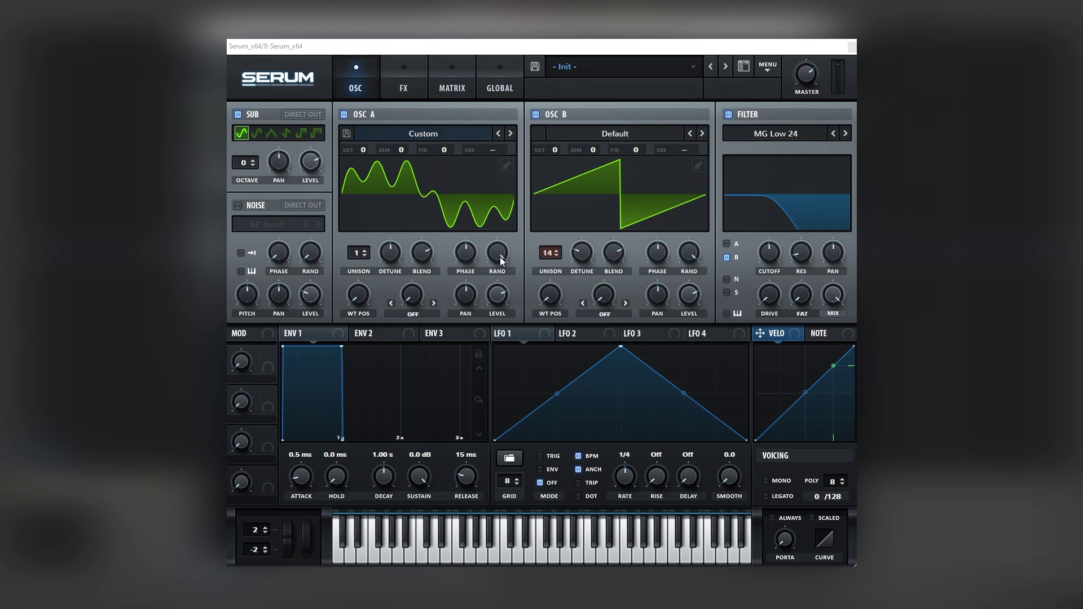
# On the FX page, enable Hyper/Dimension and a SoftClip Distortion with slightly adjusted drive.
pyautogui.click(409, 87)
pyautogui.click(249, 117)
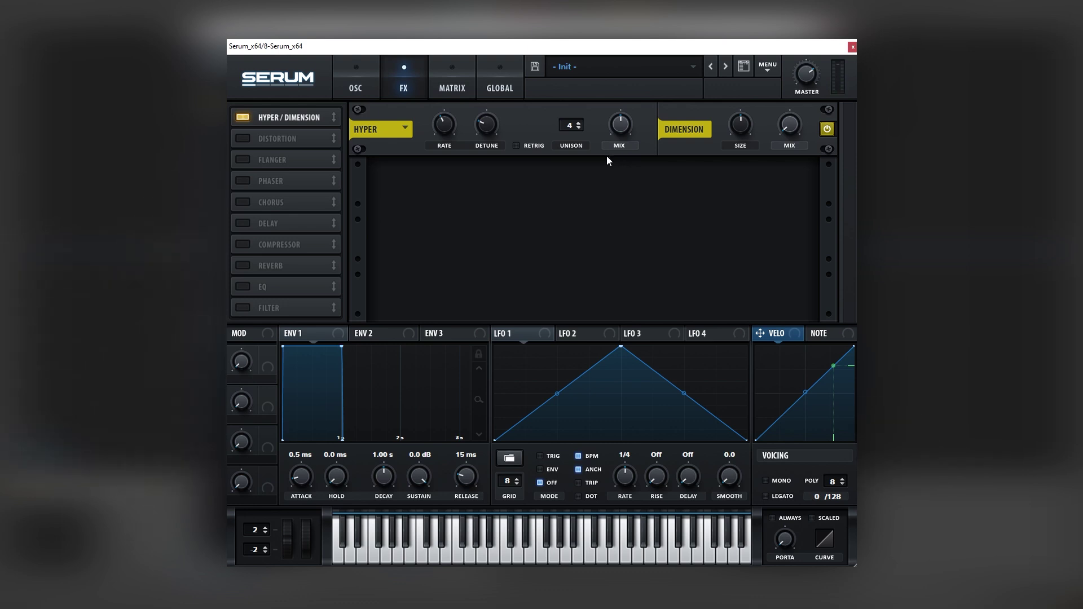
pyautogui.click(243, 139)
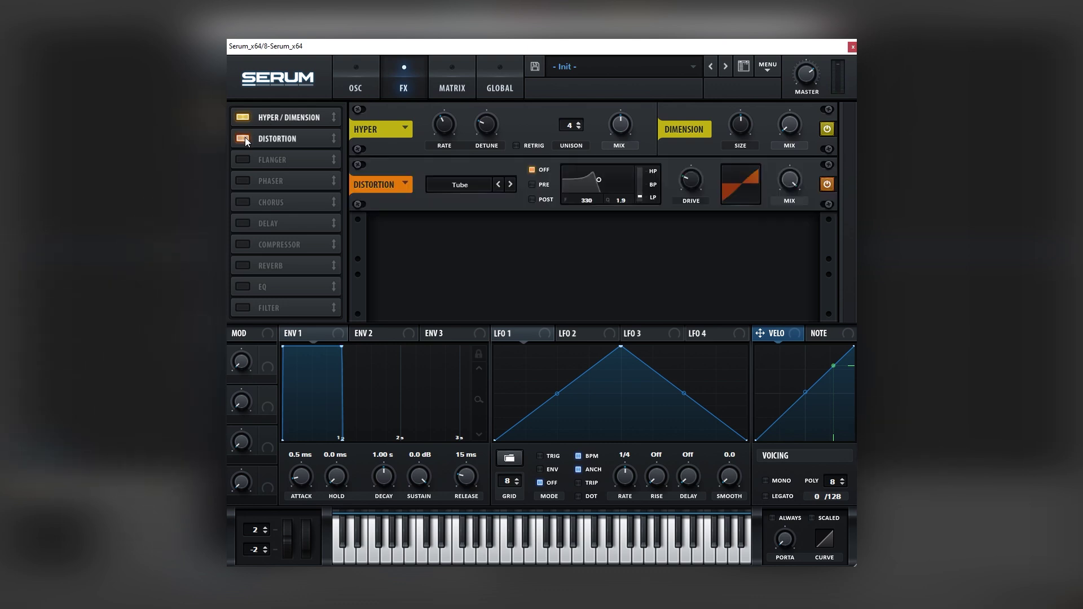
pyautogui.click(471, 184)
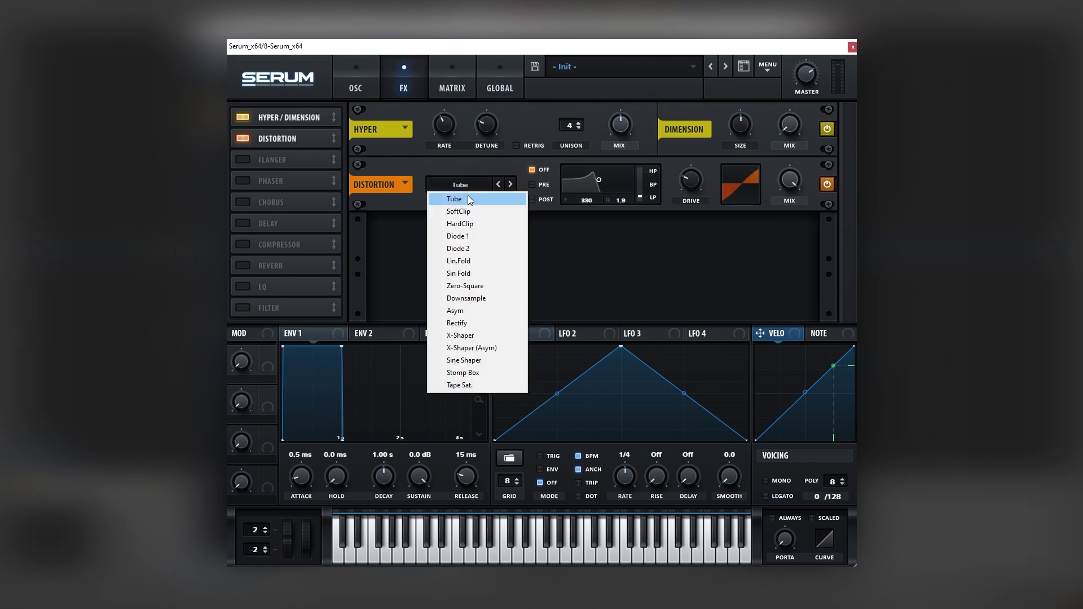
pyautogui.click(470, 212)
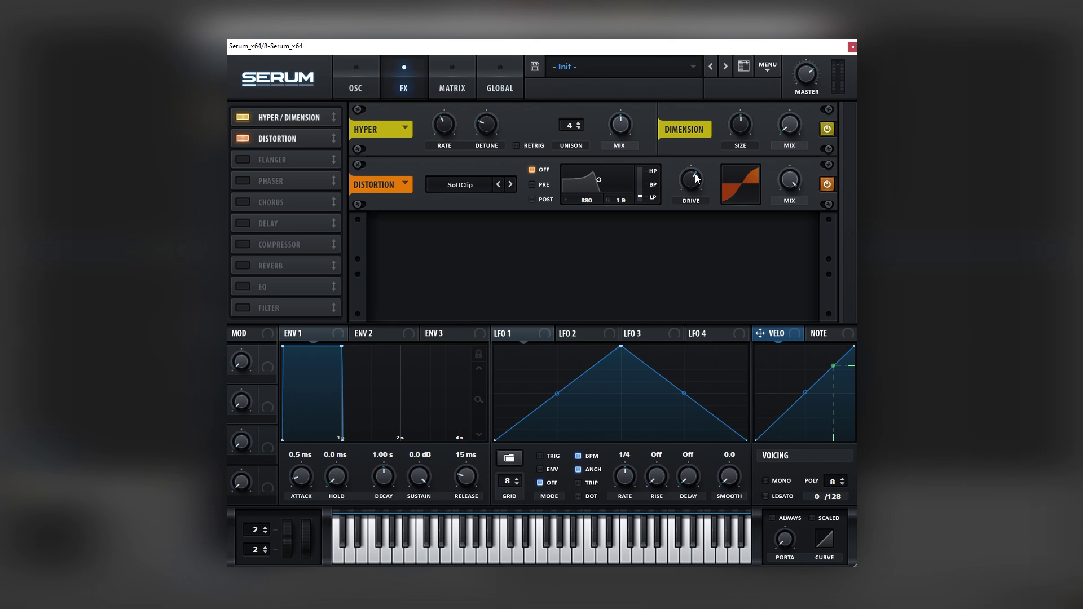
pyautogui.moveTo(698, 178); pyautogui.dragTo(697, 175)
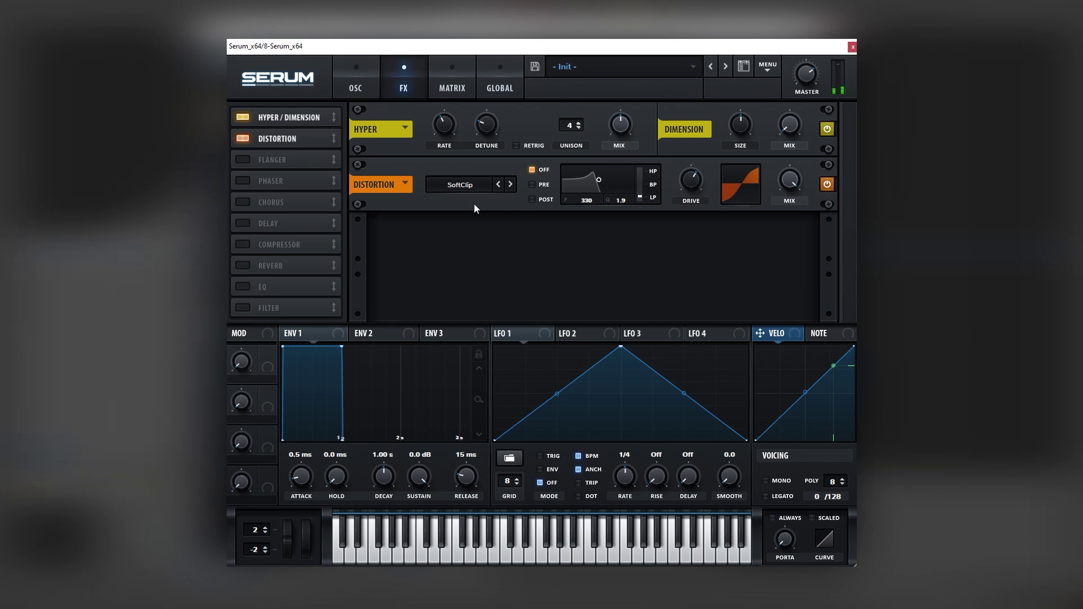
# Add Chorus and a Compressor with 1.4 dB gain, trying Reverb but leaving it off.
pyautogui.click(243, 203)
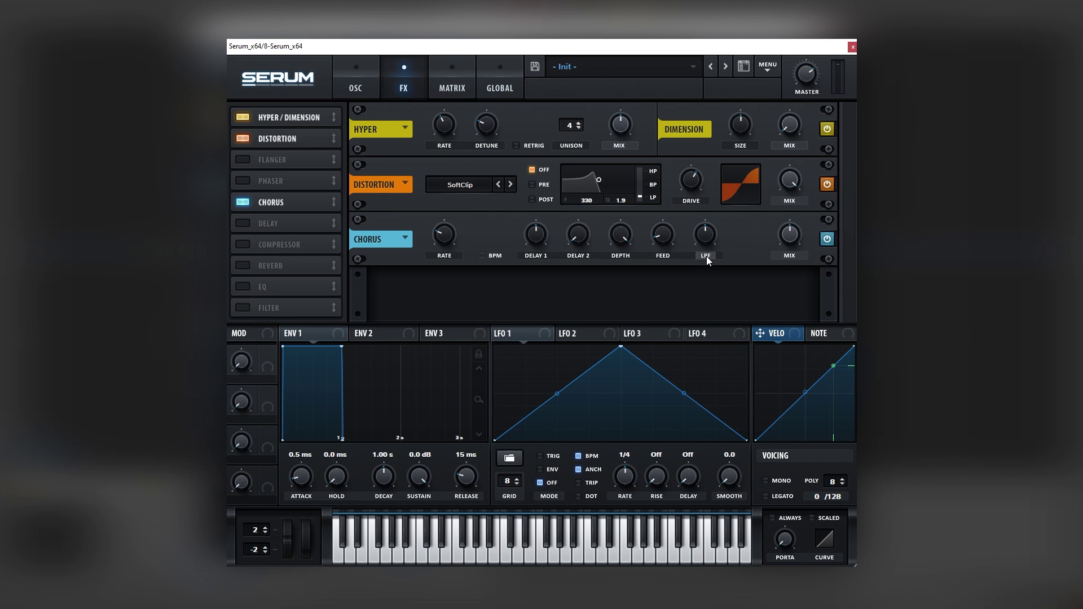
pyautogui.moveTo(708, 241)
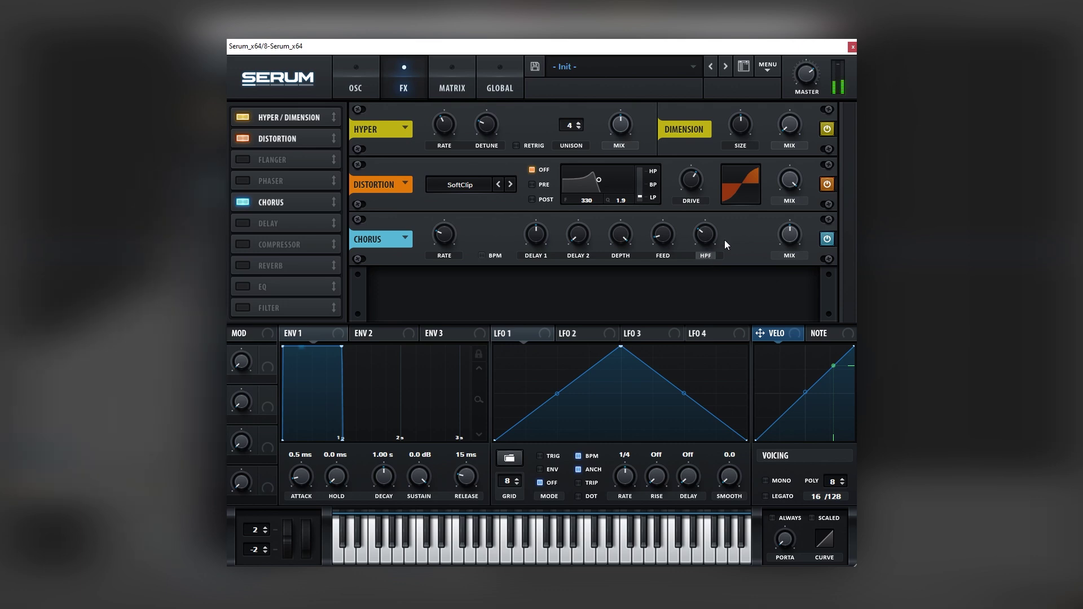
pyautogui.moveTo(780, 226)
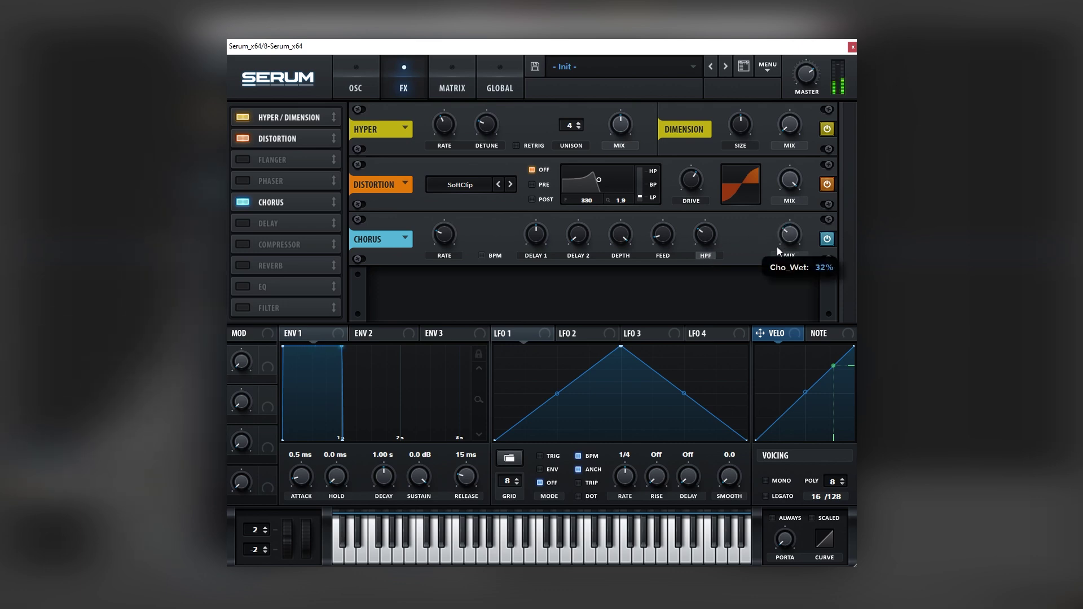
pyautogui.click(253, 245)
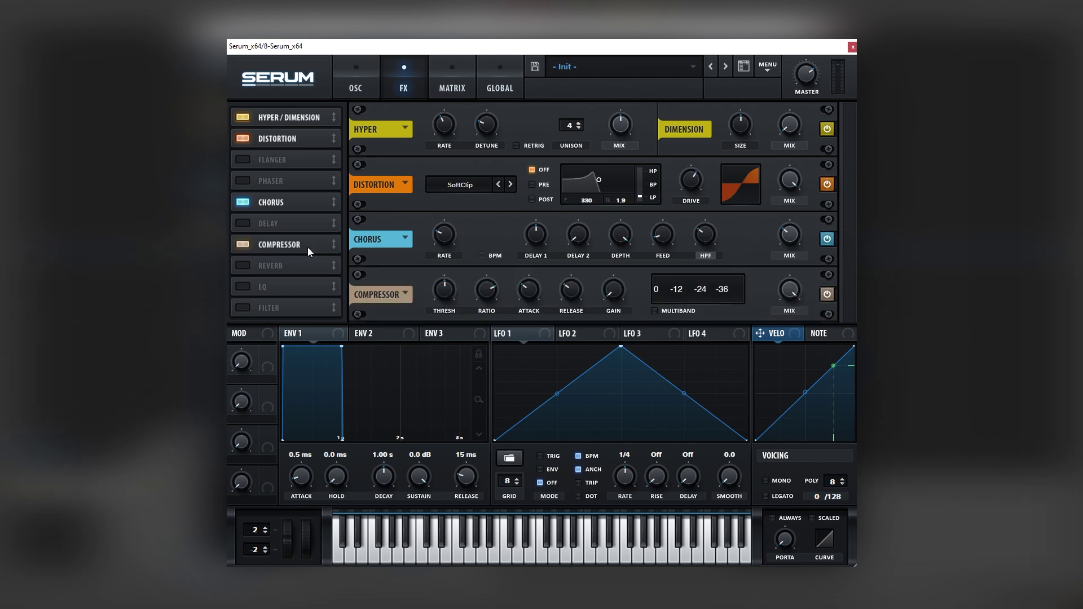
pyautogui.moveTo(614, 296); pyautogui.dragTo(607, 257)
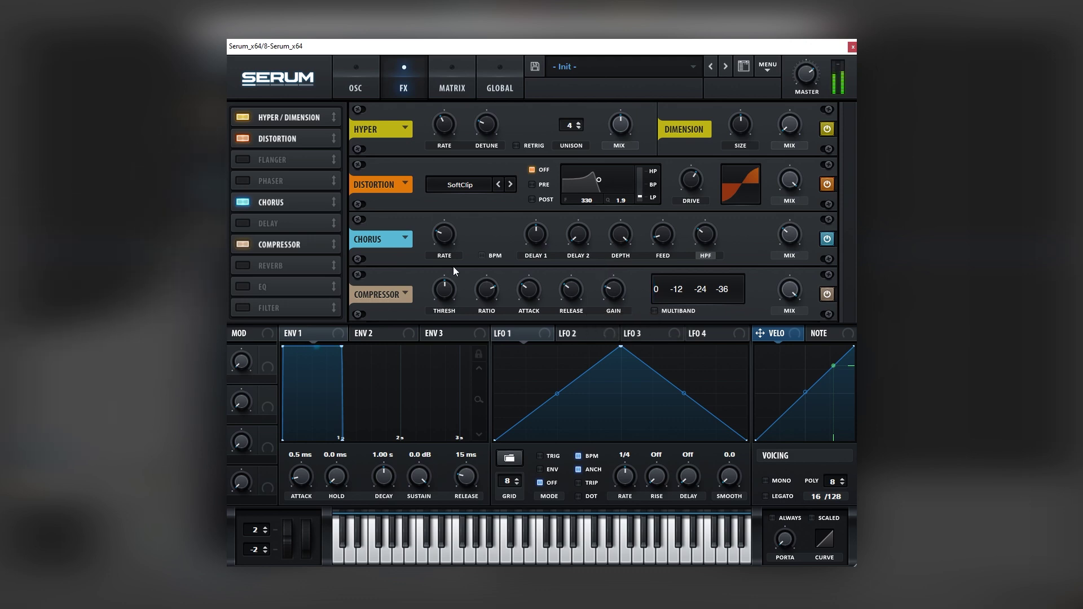
pyautogui.click(279, 267)
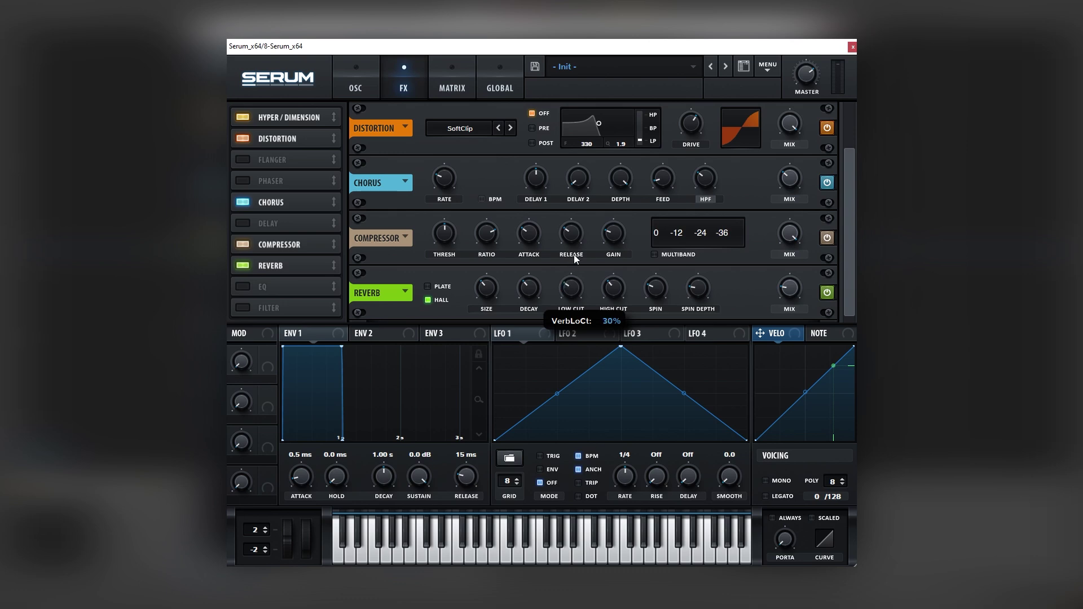
pyautogui.moveTo(784, 289)
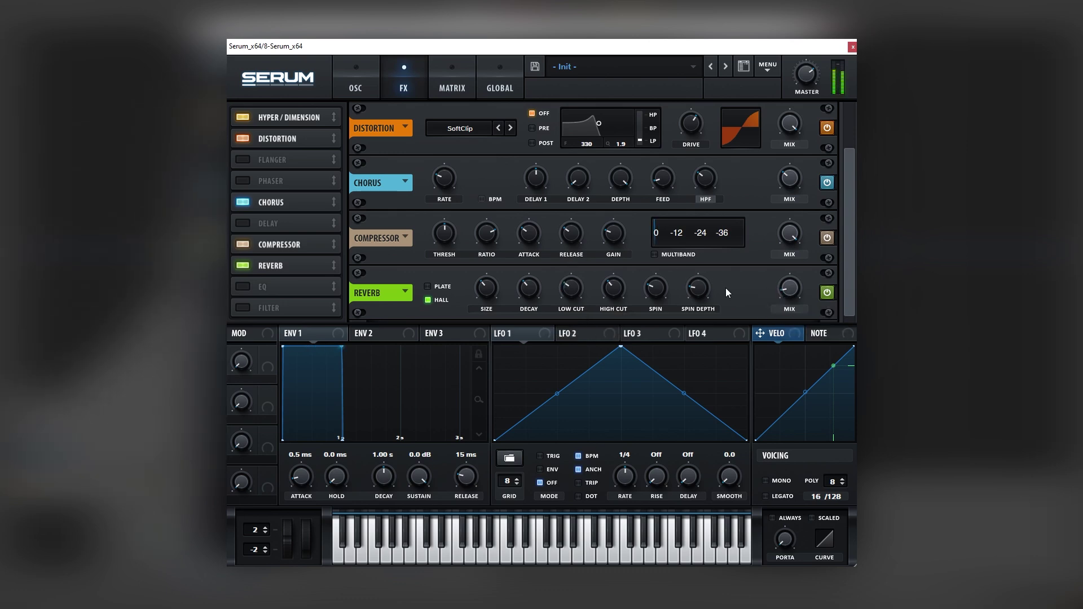
pyautogui.click(246, 266)
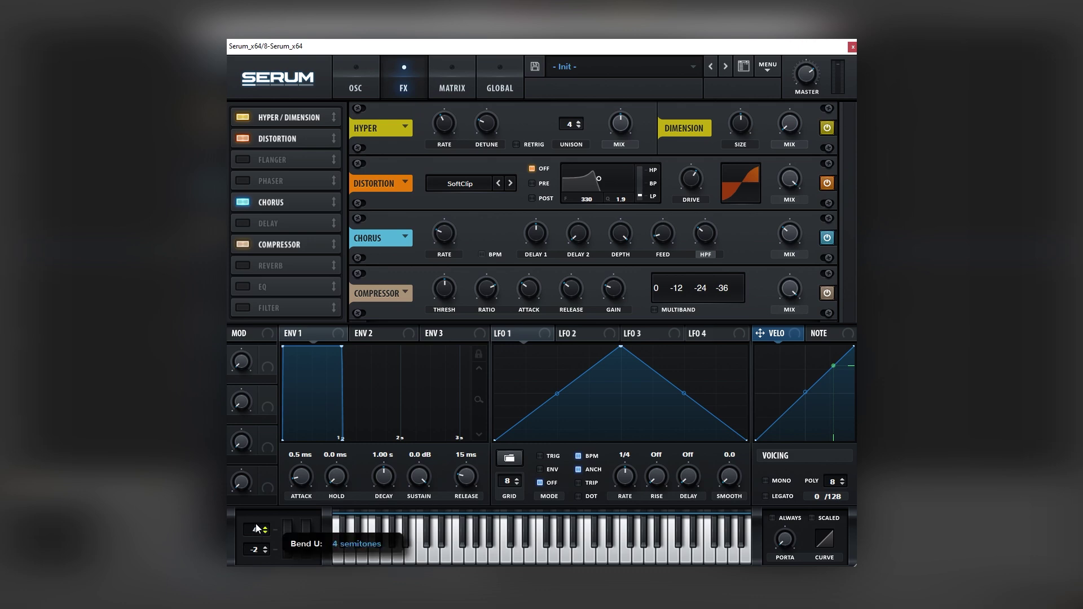
# Raise the pitch-bend up range from 9 to 12 semitones and test it with the pitch wheel.
pyautogui.moveTo(261, 510); pyautogui.dragTo(263, 500)
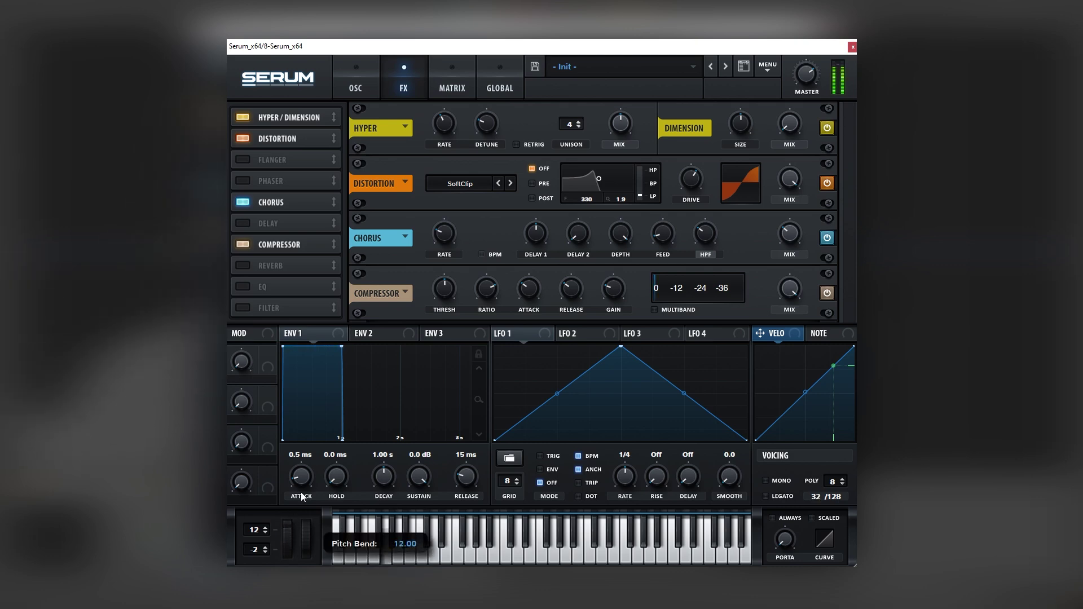
pyautogui.moveTo(289, 534)
pyautogui.mouseDown()
pyautogui.moveTo(293, 500)
pyautogui.moveTo(289, 528)
pyautogui.mouseUp()
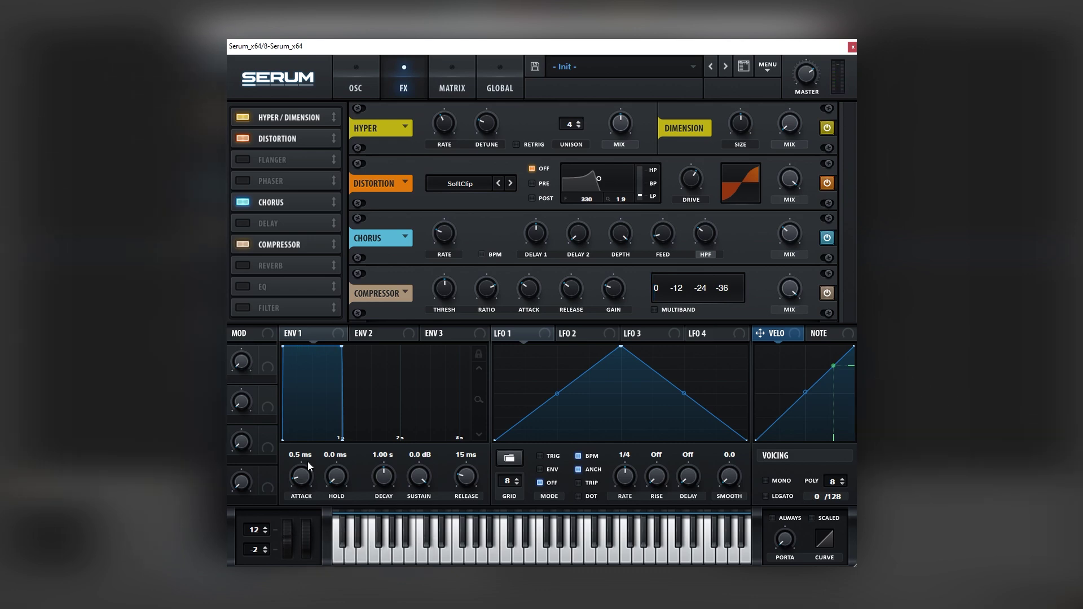
# Step the filter type to MG Low 6 and switch on the AC hum1 noise oscillator.
pyautogui.click(355, 85)
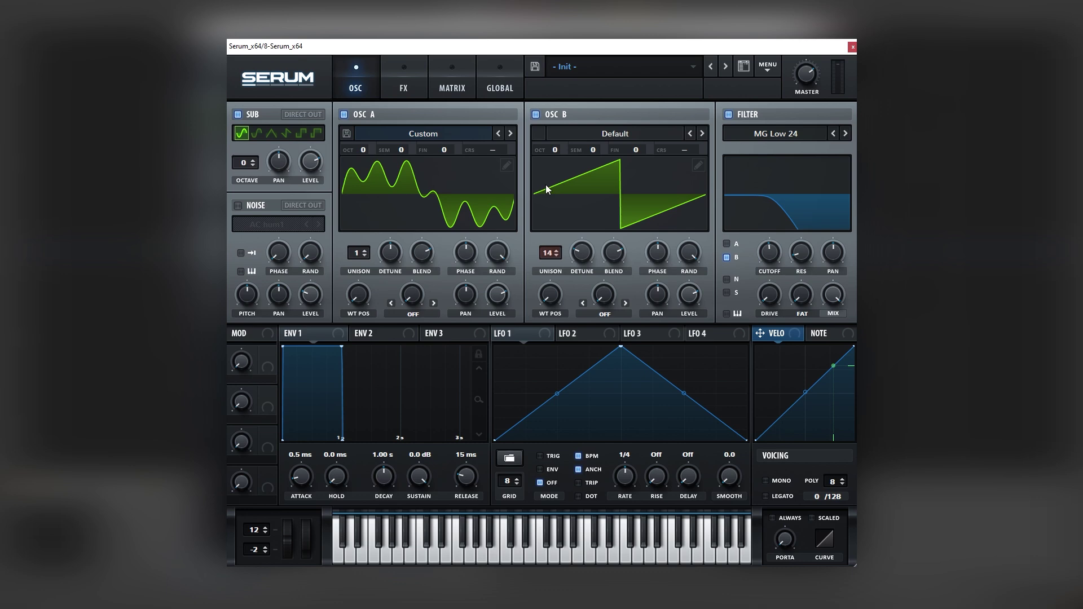
pyautogui.click(835, 133)
pyautogui.click(835, 134)
pyautogui.click(835, 133)
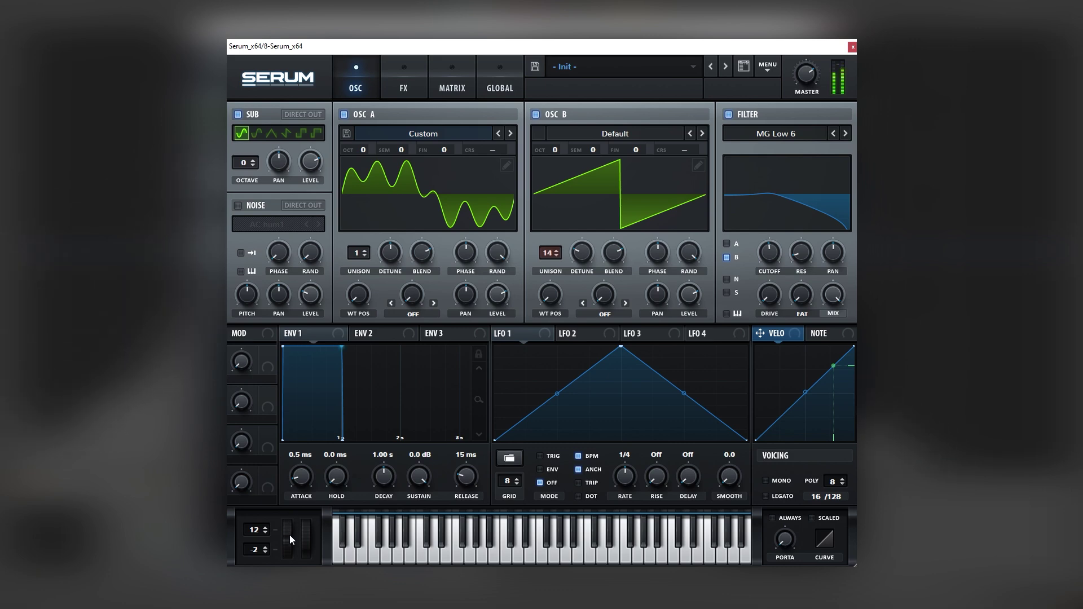
pyautogui.moveTo(289, 535)
pyautogui.mouseDown()
pyautogui.moveTo(299, 492)
pyautogui.moveTo(289, 529)
pyautogui.mouseUp()
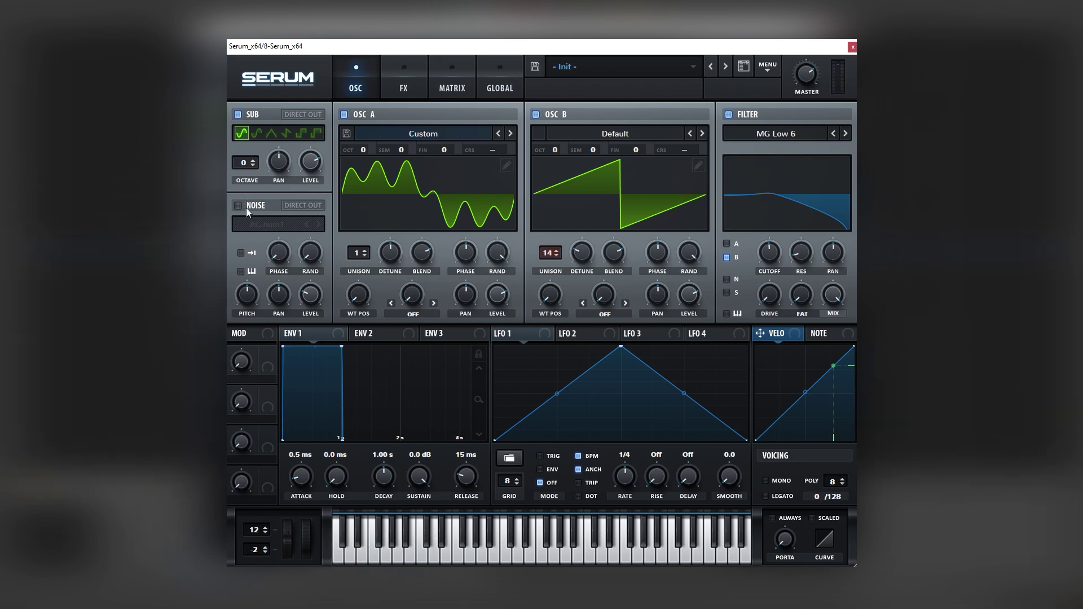
pyautogui.click(253, 206)
pyautogui.moveTo(307, 307)
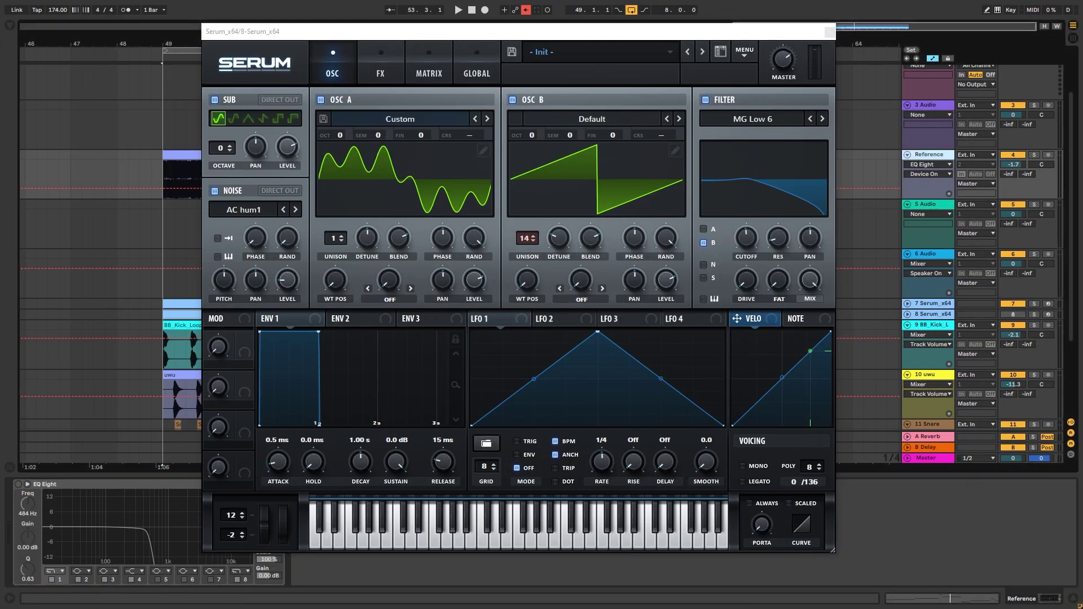
# Briefly enable EQ Eight on the Reference track, try a low-cut on band 1, then disable it.
pyautogui.click(18, 484)
pyautogui.click(56, 571)
pyautogui.click(55, 506)
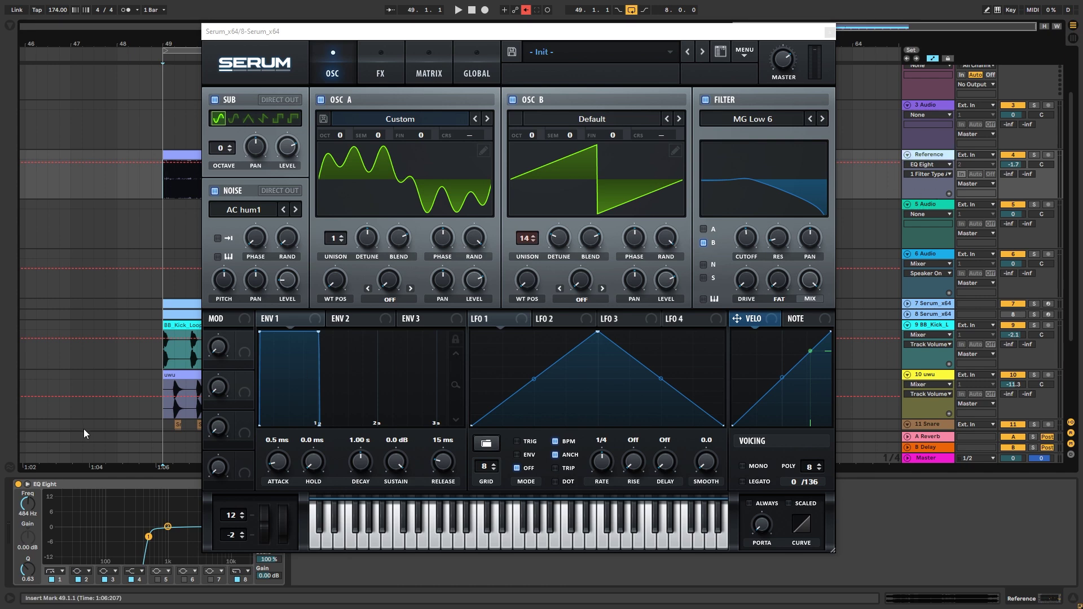
pyautogui.click(18, 484)
# Solo and play the Reference track, then unsolo it and stop.
pyautogui.click(1035, 155)
pyautogui.press('space')
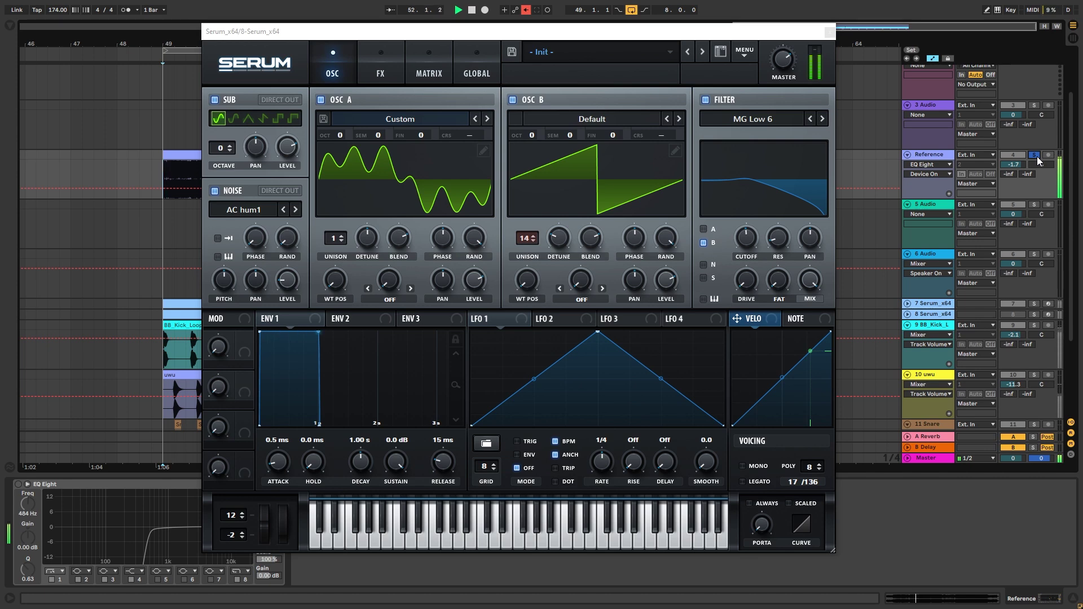
pyautogui.click(1037, 157)
pyautogui.press('space')
# Play the arrangement from bar 49 to hear the Serum bass, then stop.
pyautogui.click(162, 175)
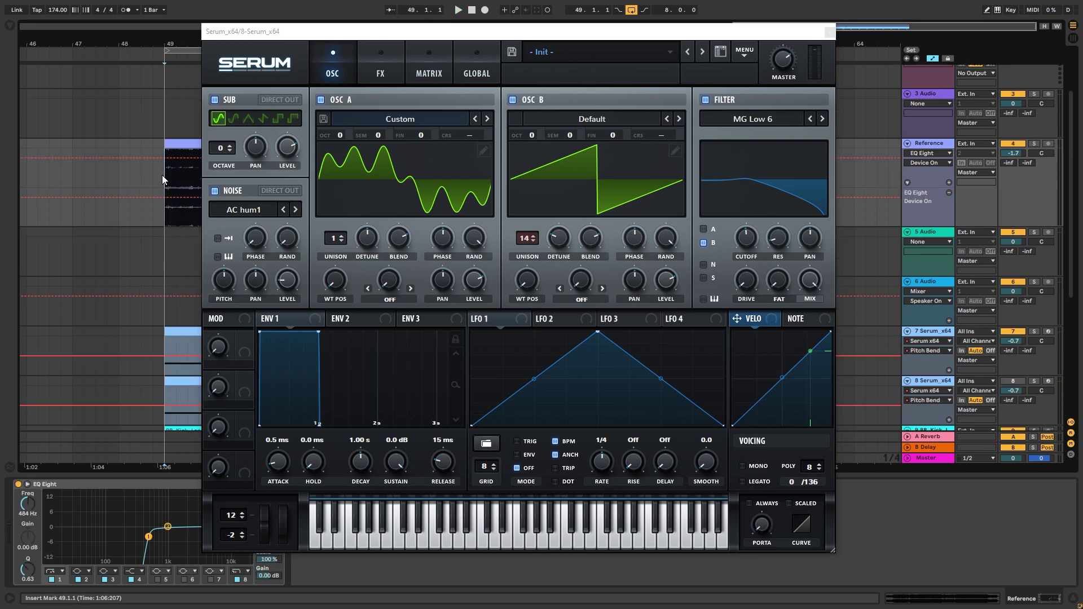
pyautogui.press('space')
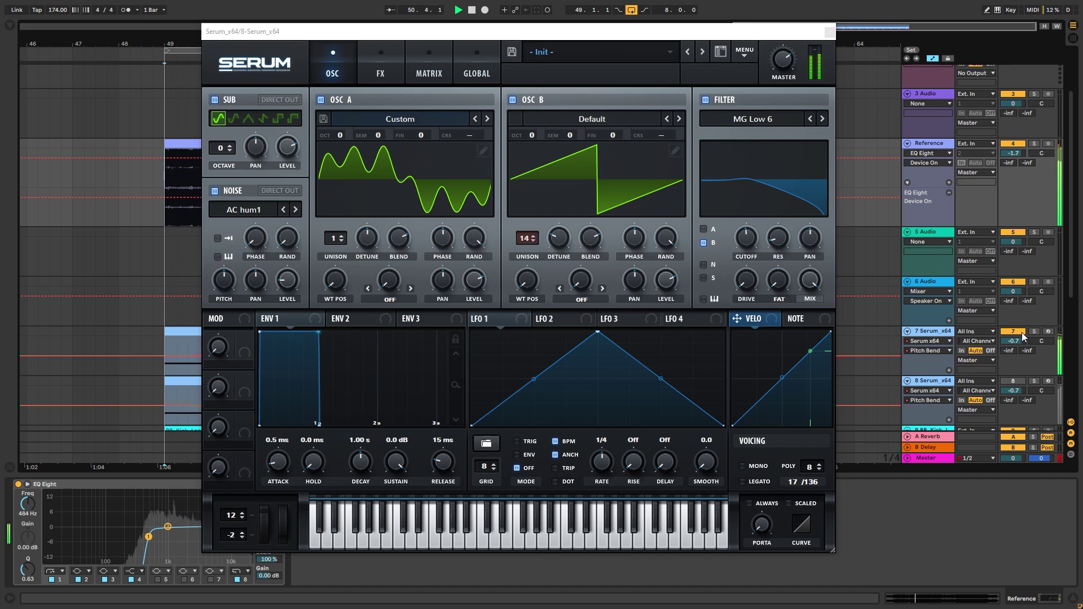
pyautogui.press('space')
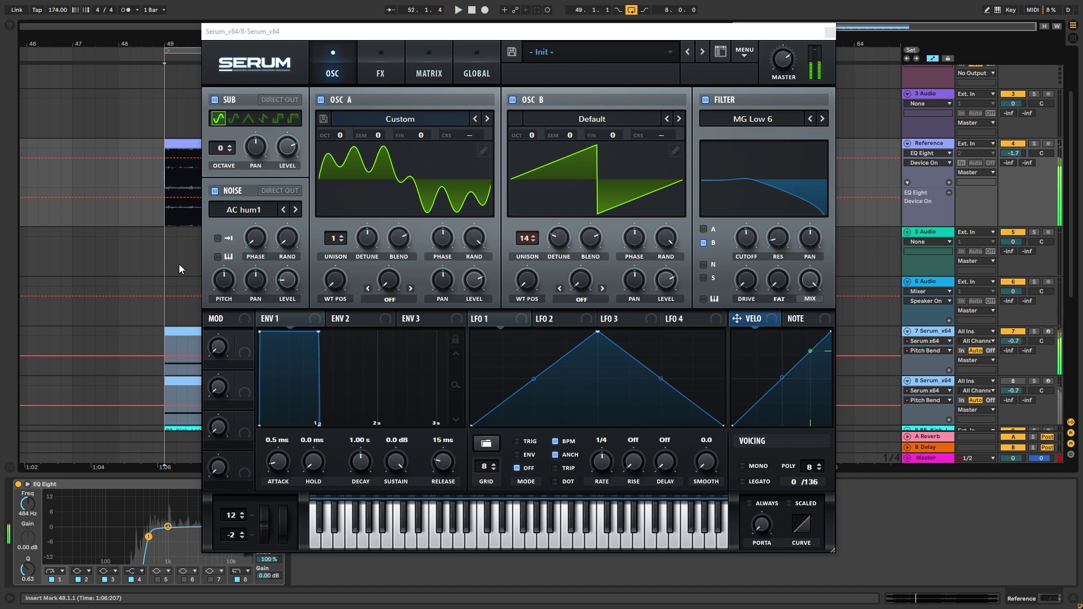
pyautogui.click(167, 255)
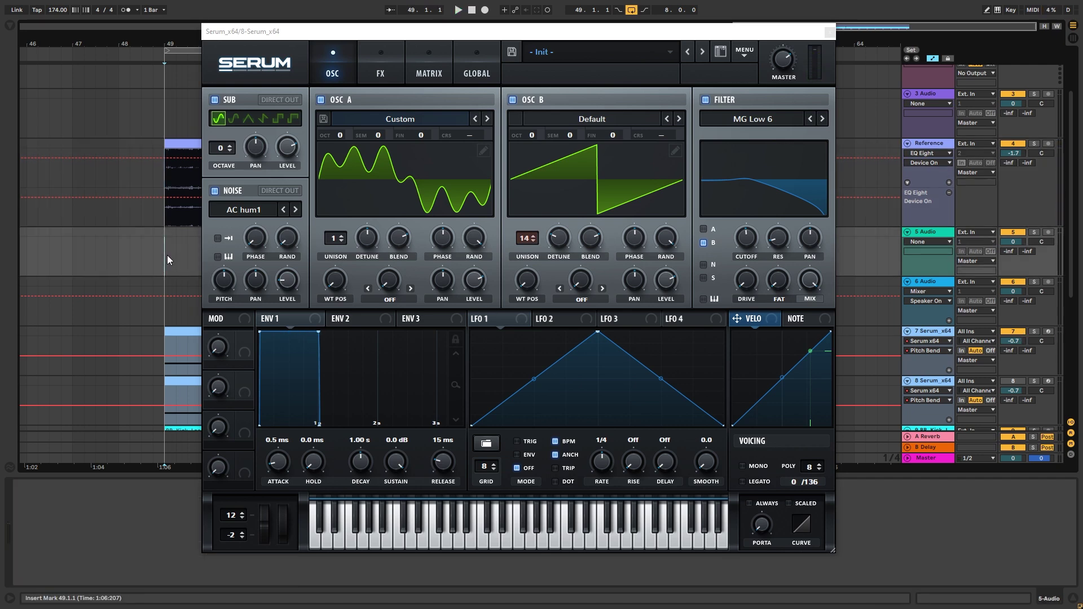